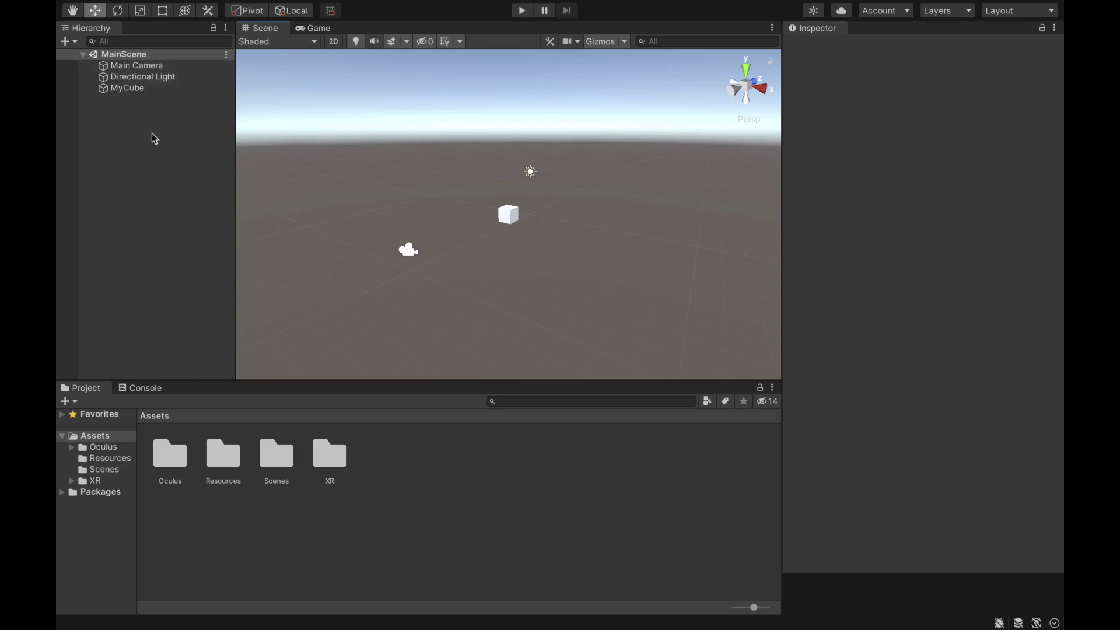
Delete the MyCube object from MainScene
click(140, 88)
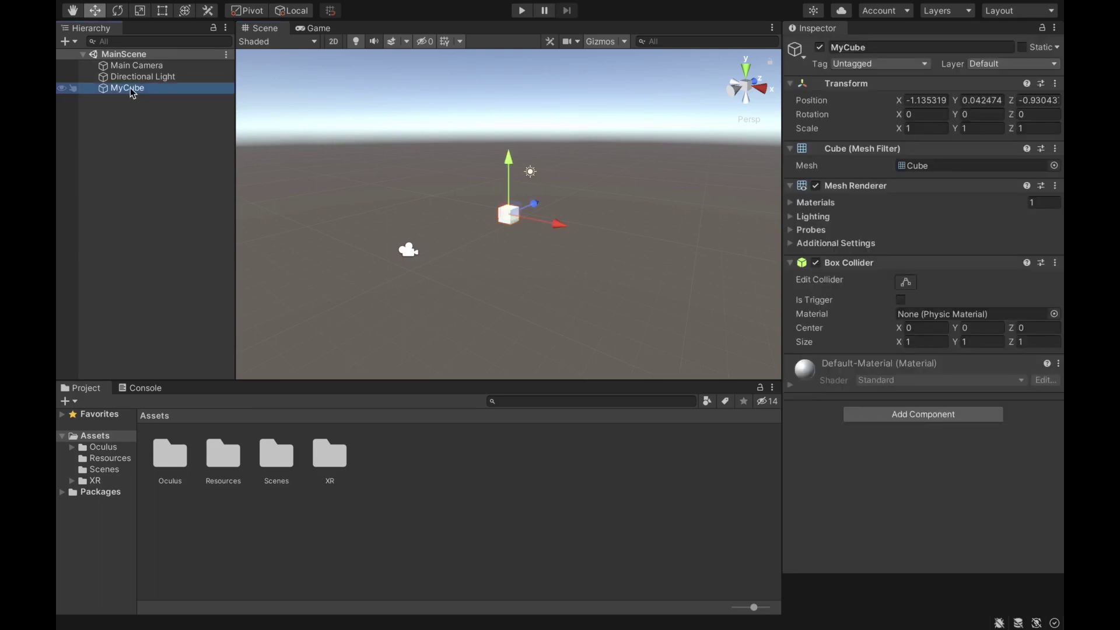
right_click(130, 92)
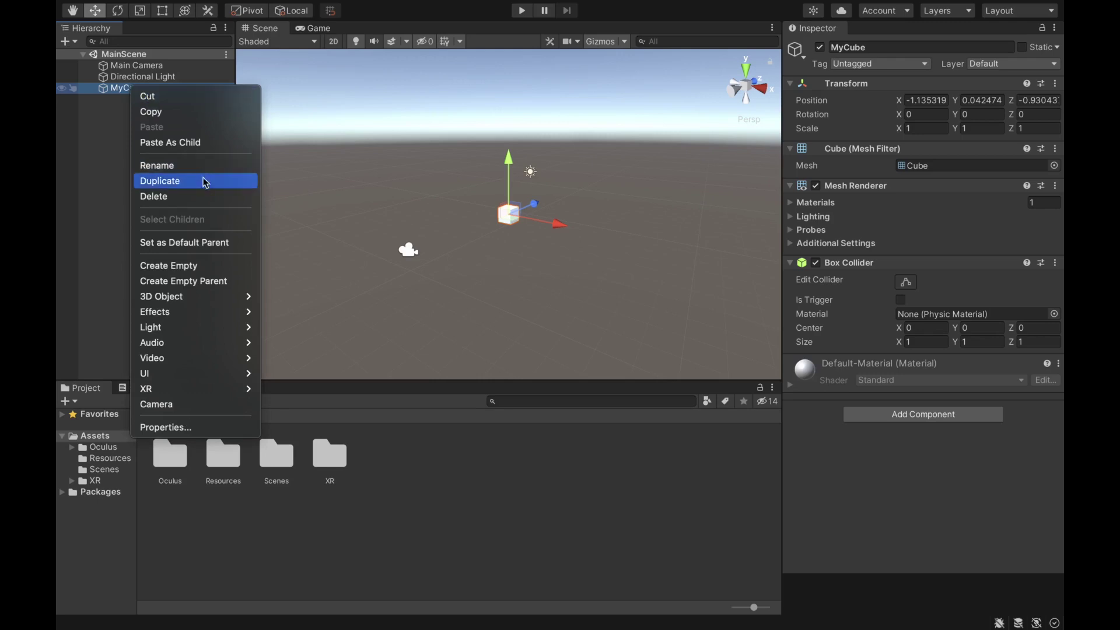
click(193, 201)
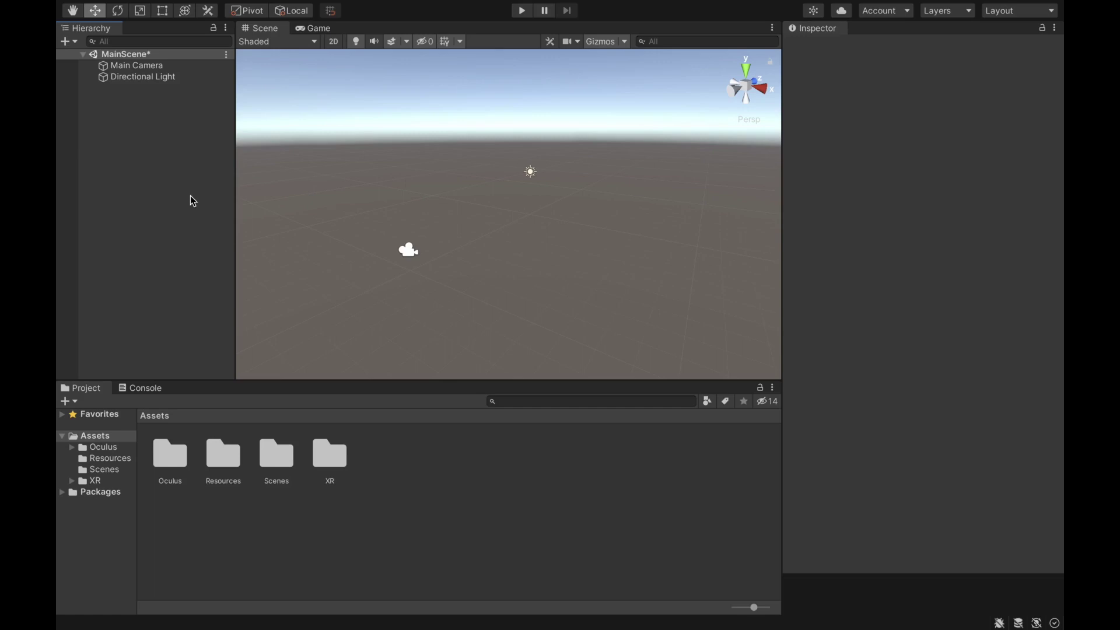
Add a 3D plane to the scene and name it Floor
right_click(193, 201)
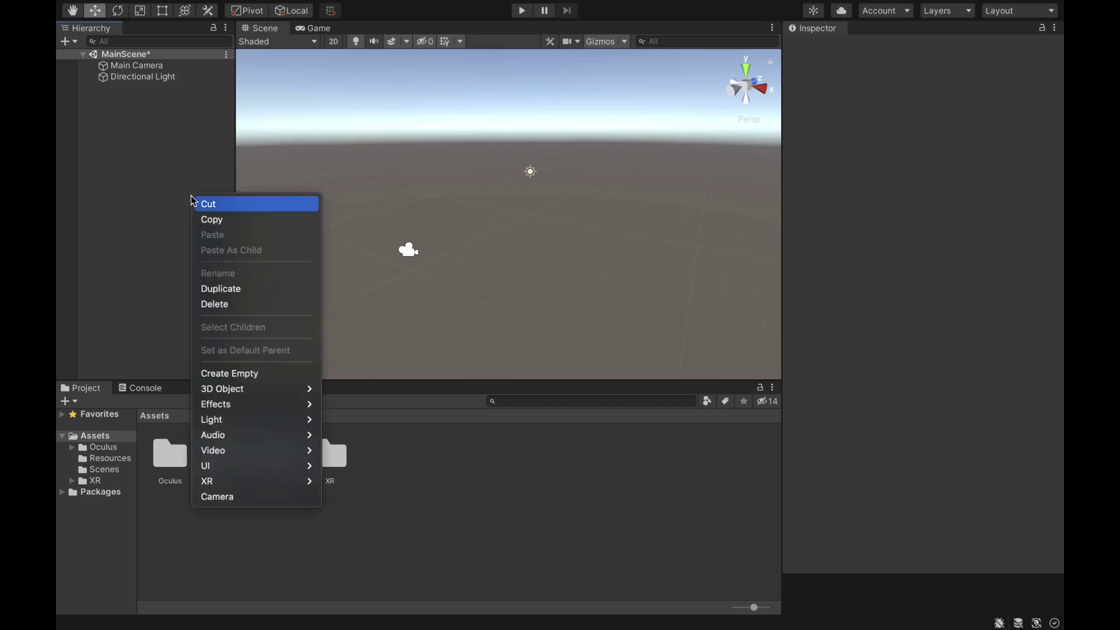
mouse_move(253, 390)
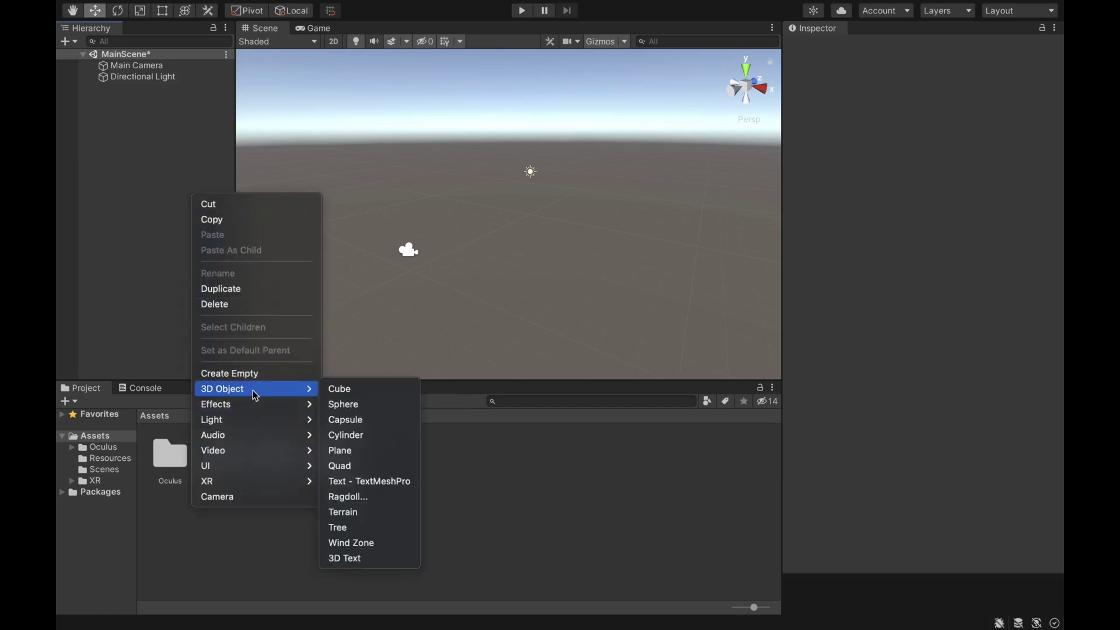
click(383, 452)
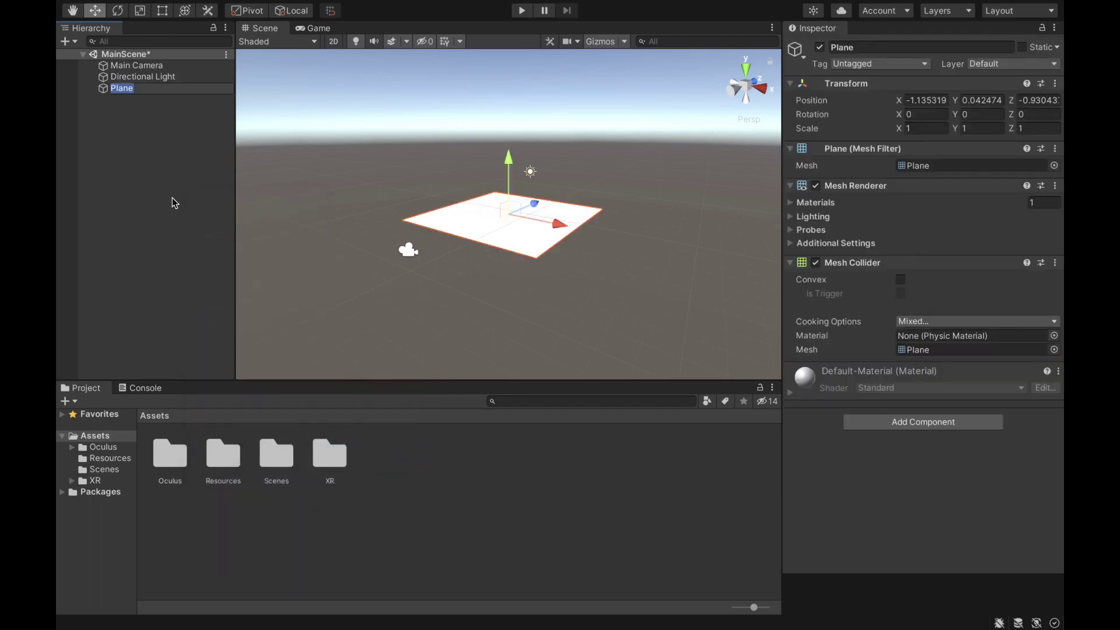
text(Floor)
key(Return)
click(593, 247)
alt+drag(600, 163, 550, 220)
click(532, 225)
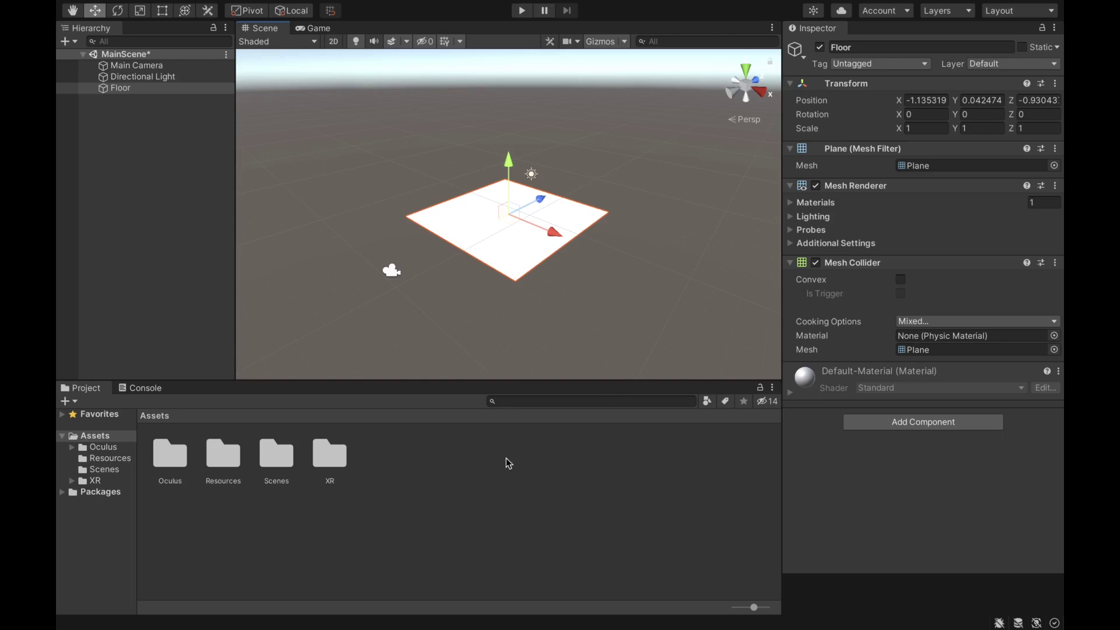
Create a new material in the Assets folder and name it MyMaterial
click(422, 464)
click(105, 436)
click(102, 437)
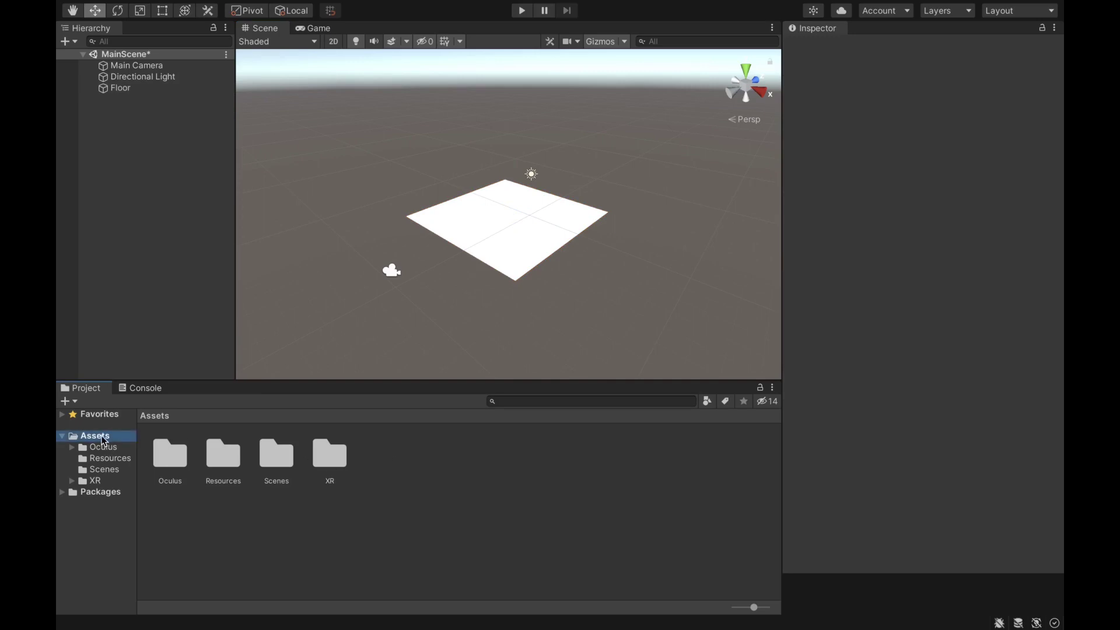
right_click(101, 437)
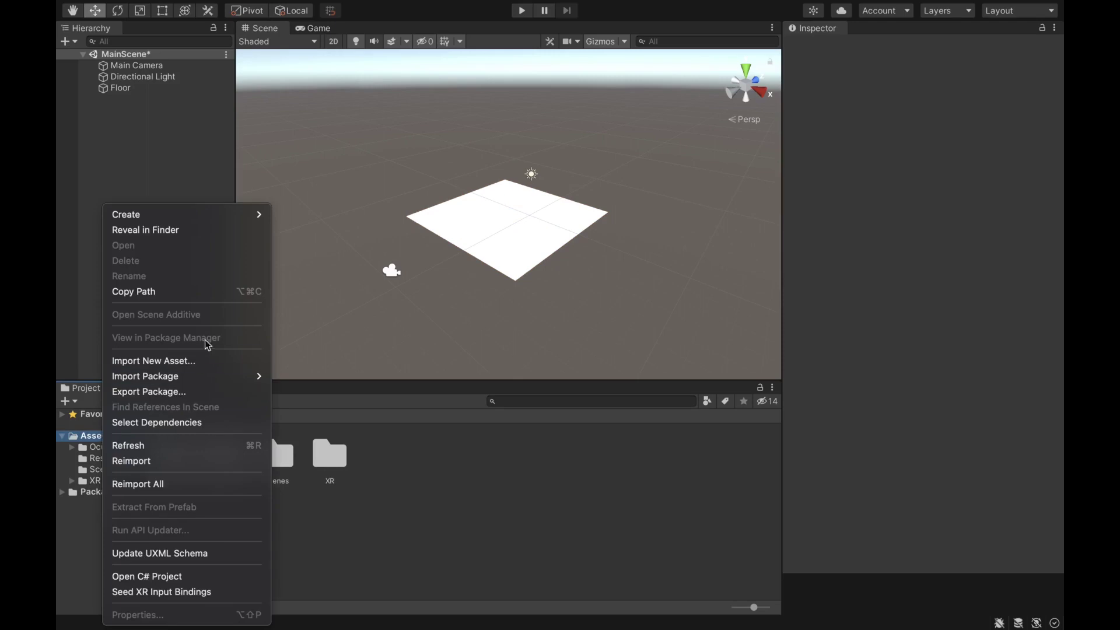
mouse_move(197, 215)
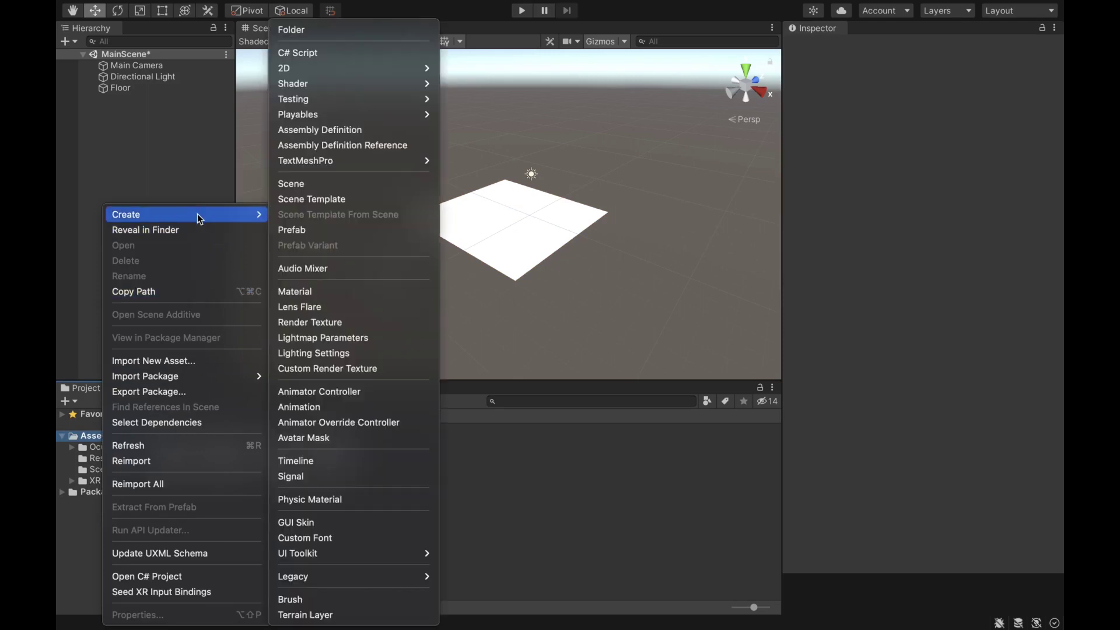
click(331, 291)
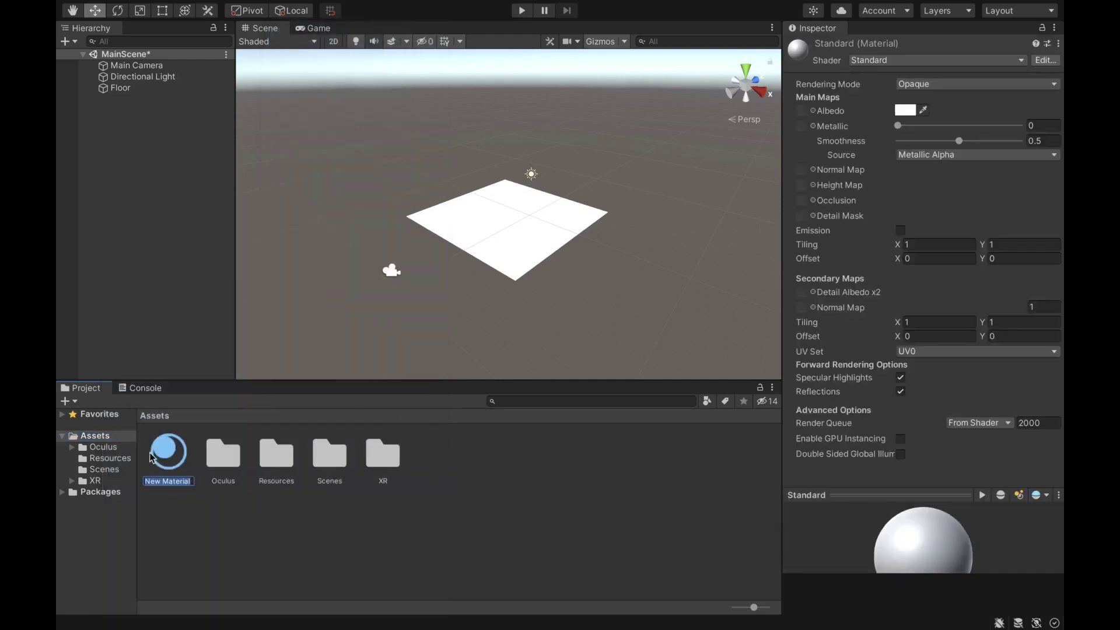
text(MyMaterial)
key(Return)
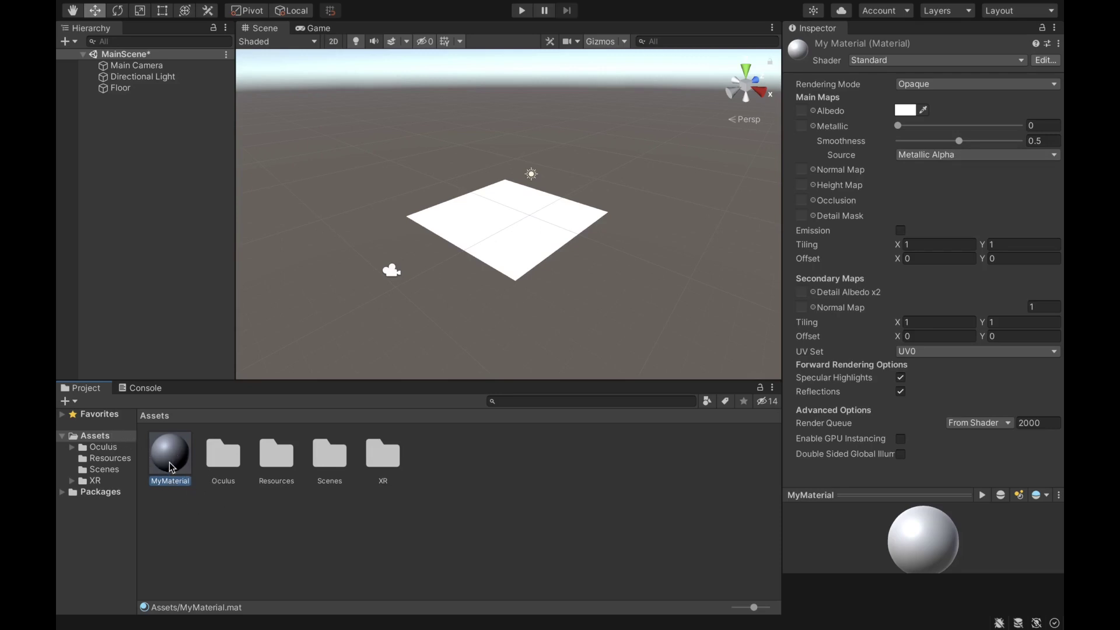
Set MyMaterial's albedo to a dark grey, about hex 493D3D
click(905, 110)
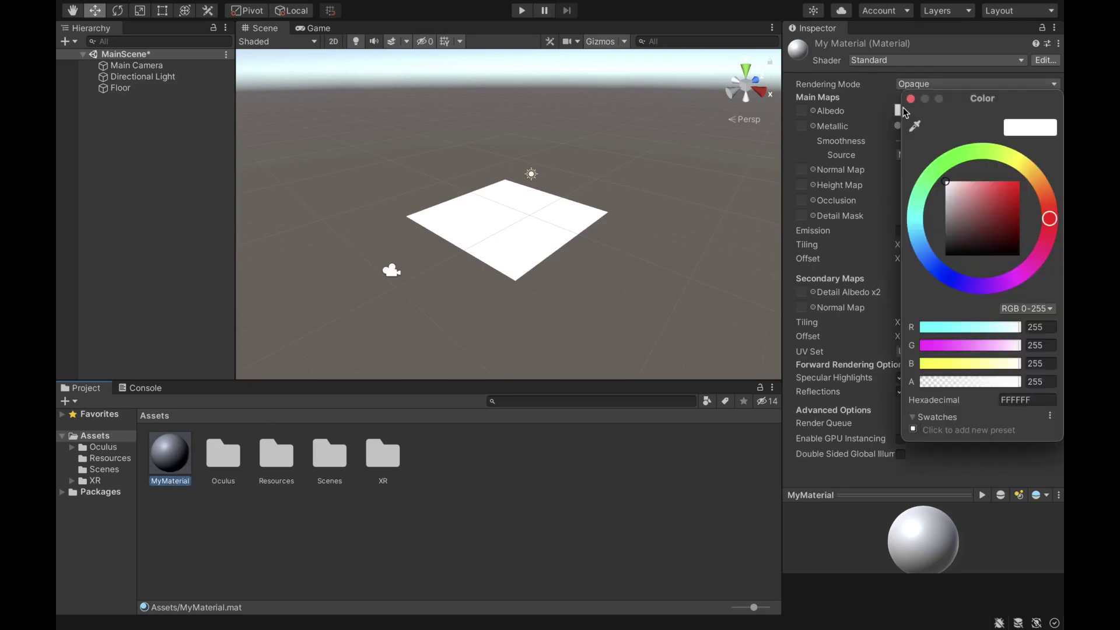
mouse_move(995, 187)
mouse_down()
mouse_move(985, 190)
mouse_move(995, 208)
mouse_up()
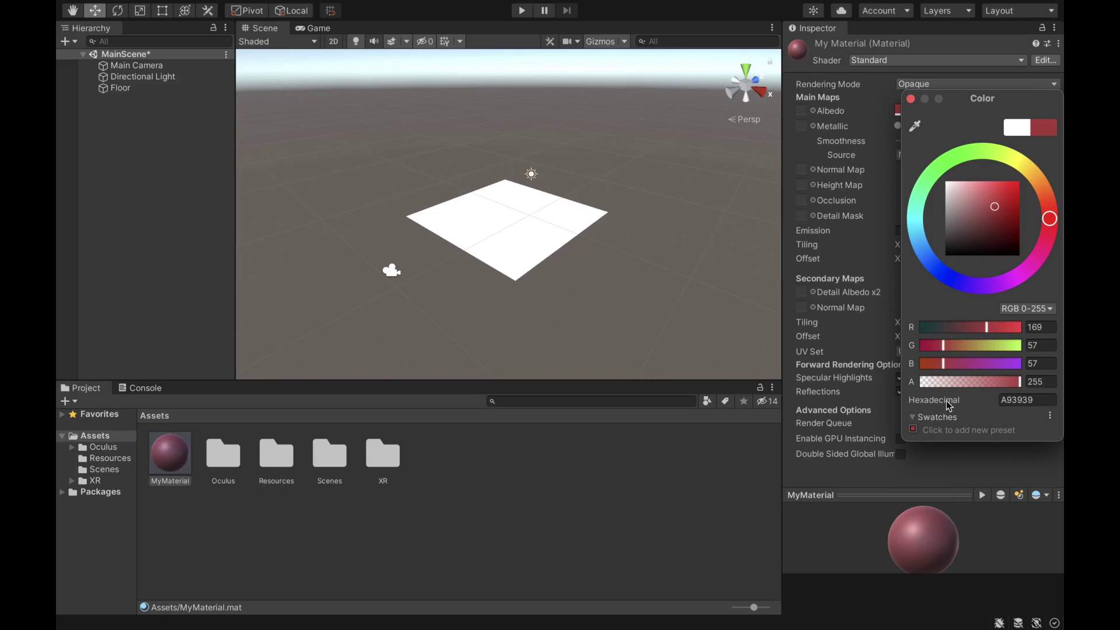
drag(995, 208, 957, 234)
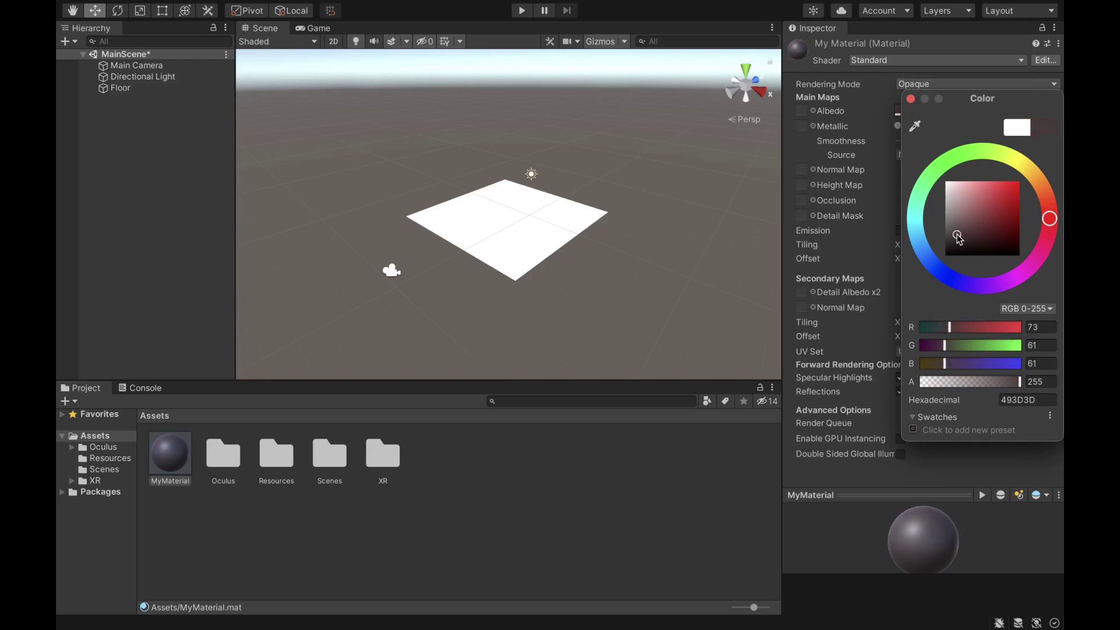
click(911, 99)
click(196, 513)
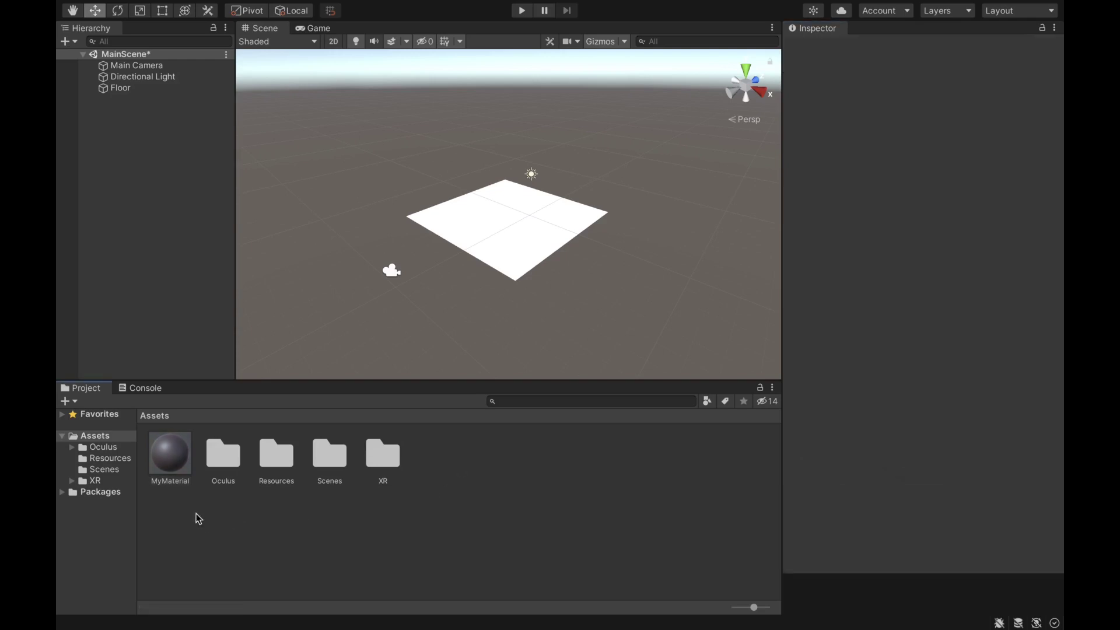
Apply MyMaterial to the Floor plane in the scene
click(171, 458)
drag(174, 462, 542, 220)
Set the Floor's position to X 0, Y 0, Z 0 and deselect it
click(531, 241)
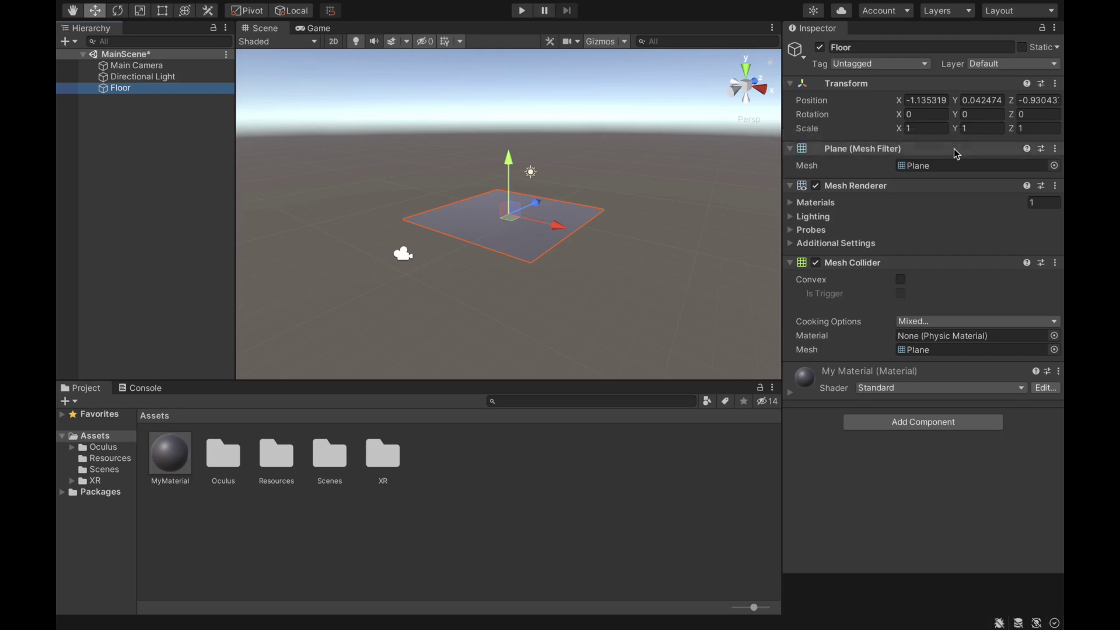
alt+drag(534, 269, 481, 295)
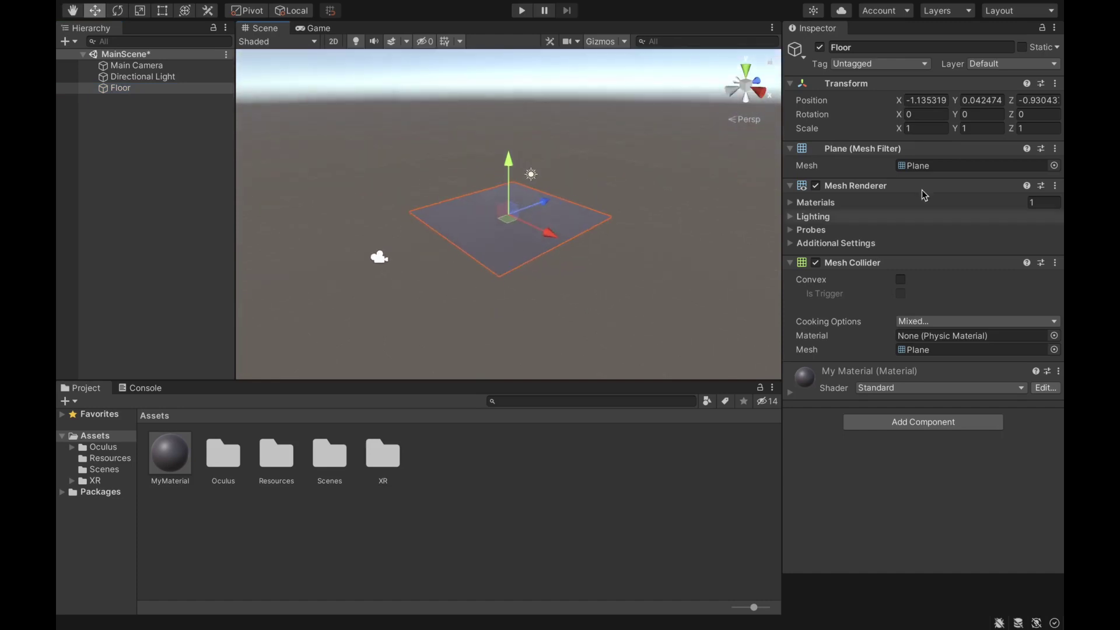
click(933, 102)
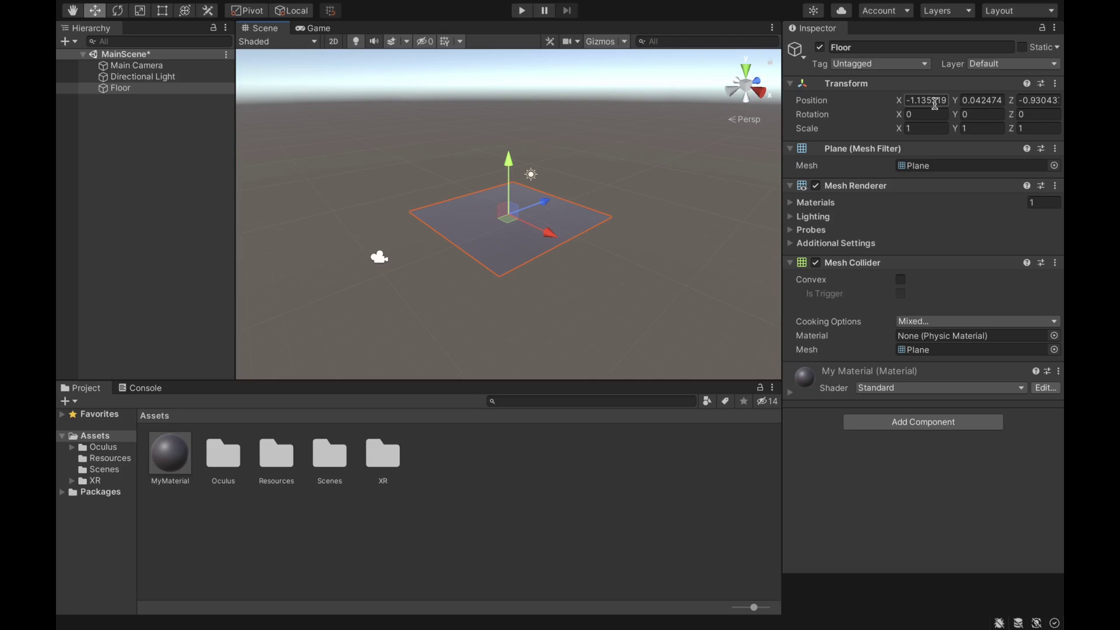
double_click(926, 101)
text(0)
key(Tab)
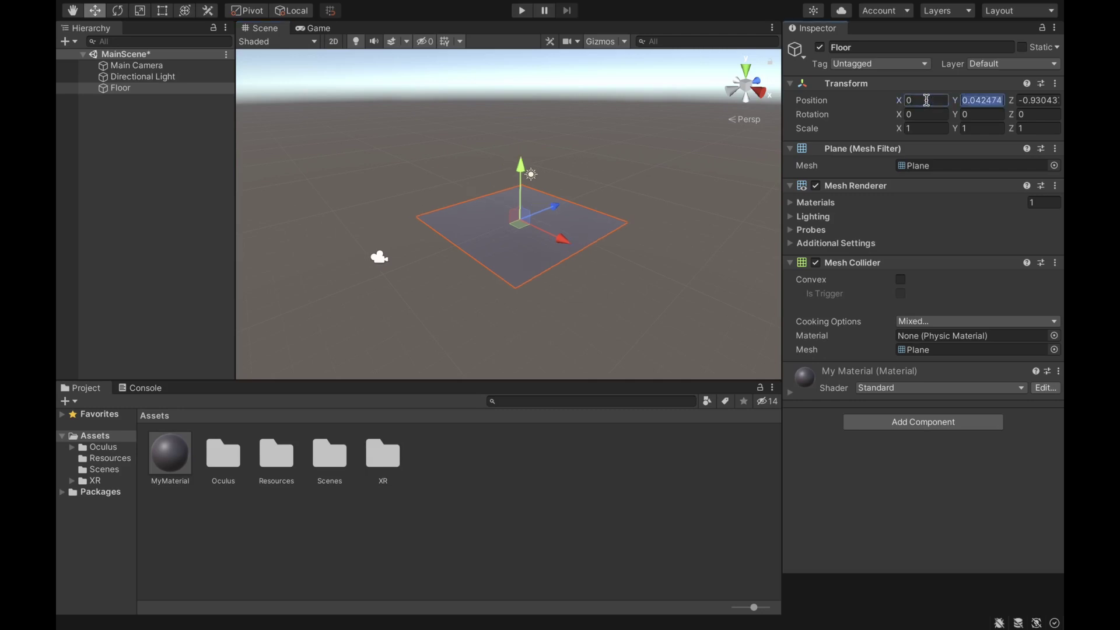
text(0)
key(Tab)
text(0)
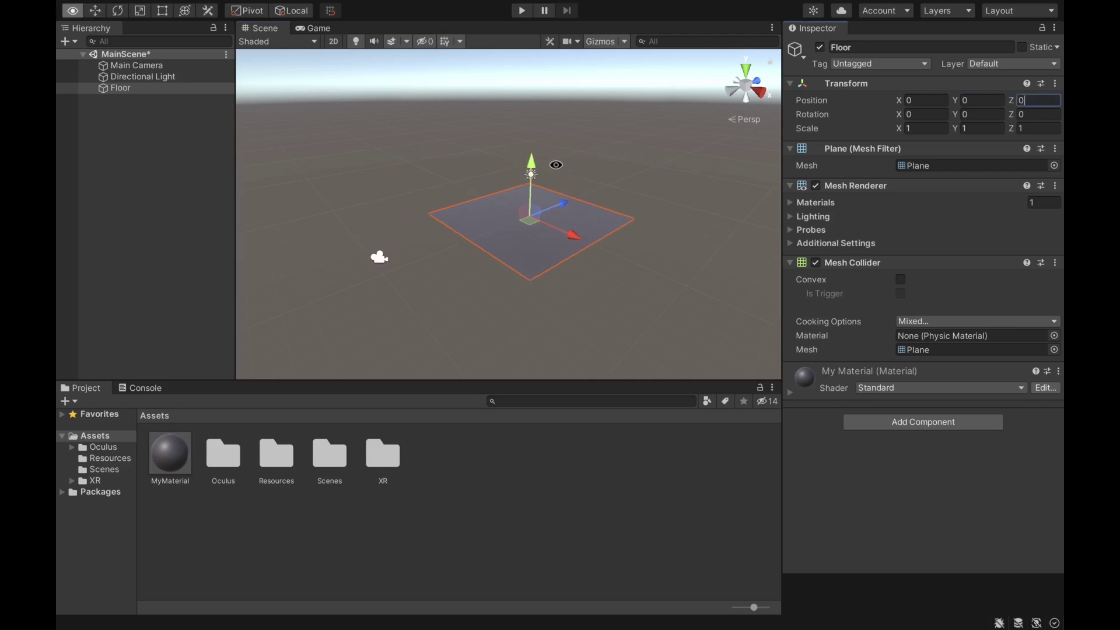
alt+drag(533, 168, 606, 141)
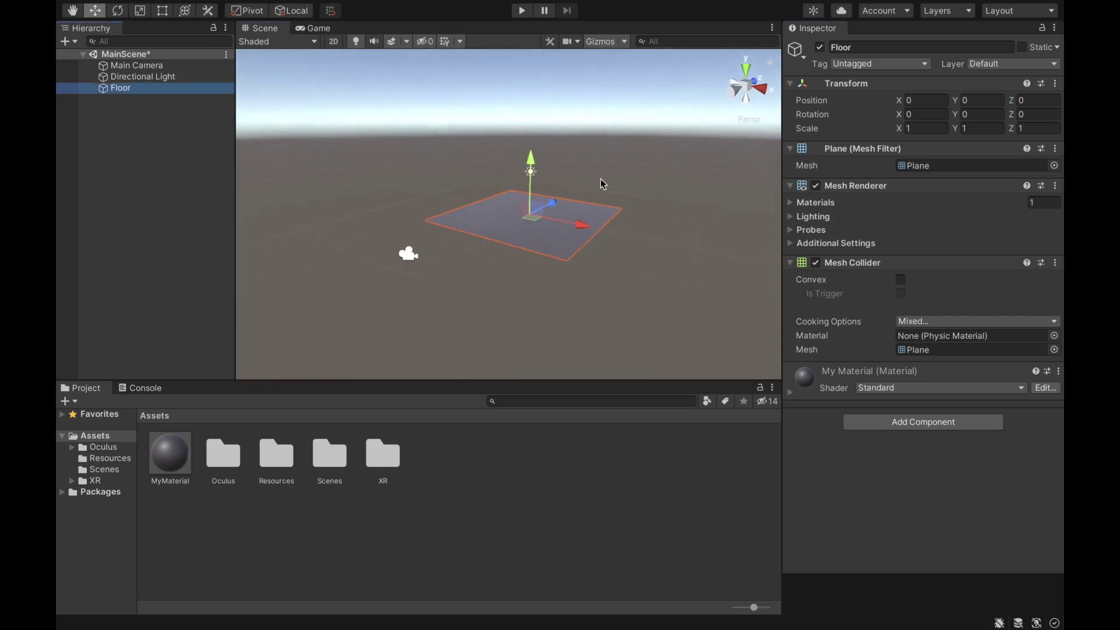
click(471, 183)
alt+drag(597, 181, 608, 204)
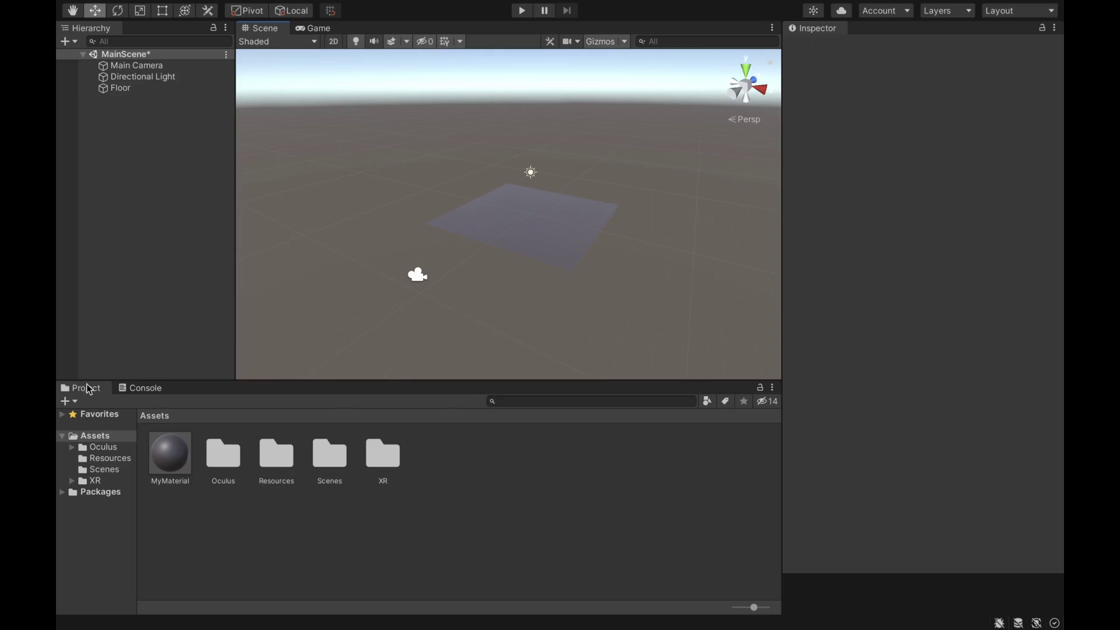
Search the project assets for "ovrplayer" and add the OVRPlayerController prefab to the scene hierarchy
click(524, 400)
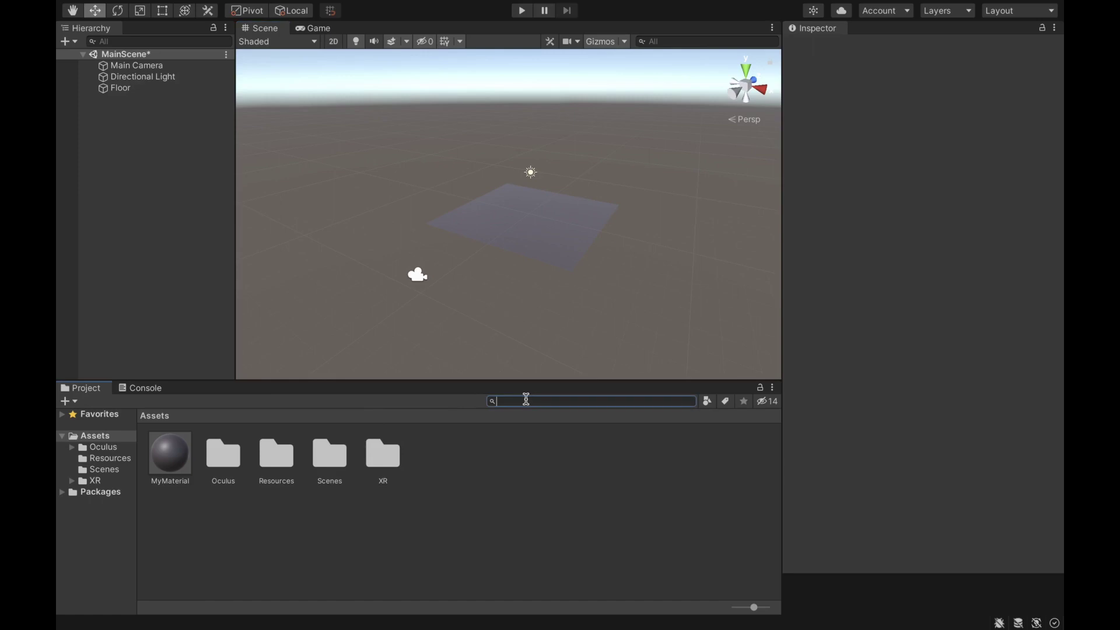
text(ovrplayer)
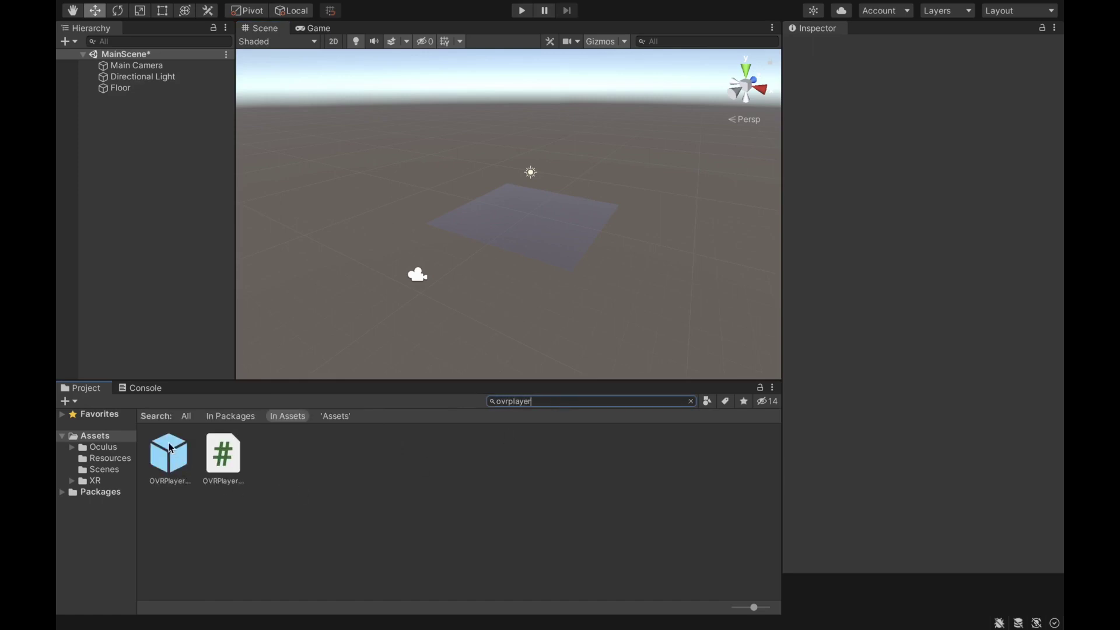
click(169, 450)
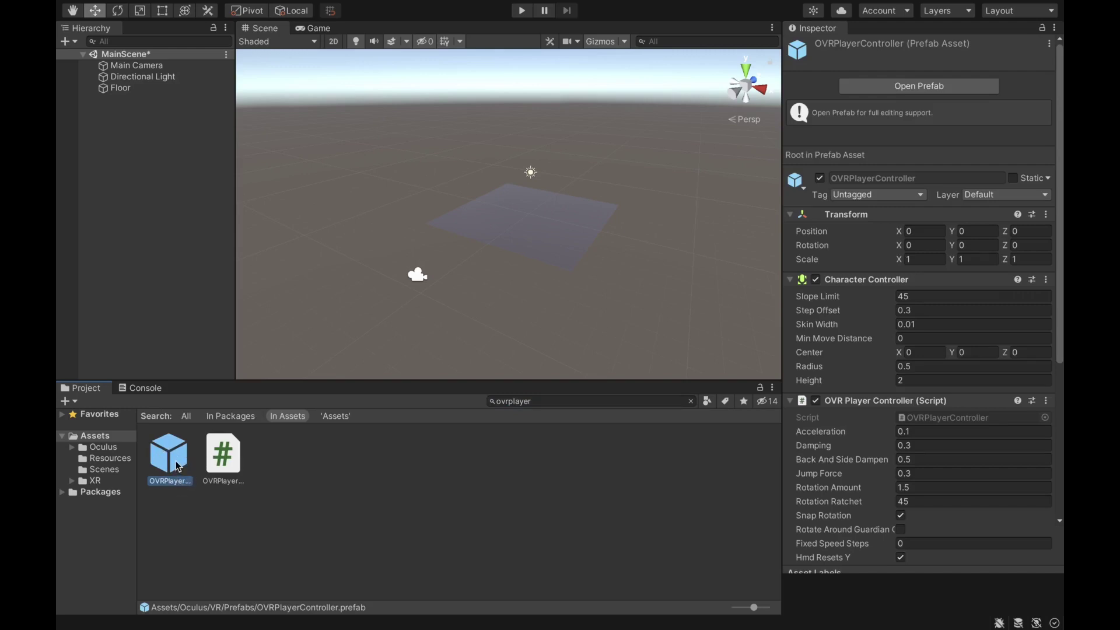
drag(178, 468, 166, 205)
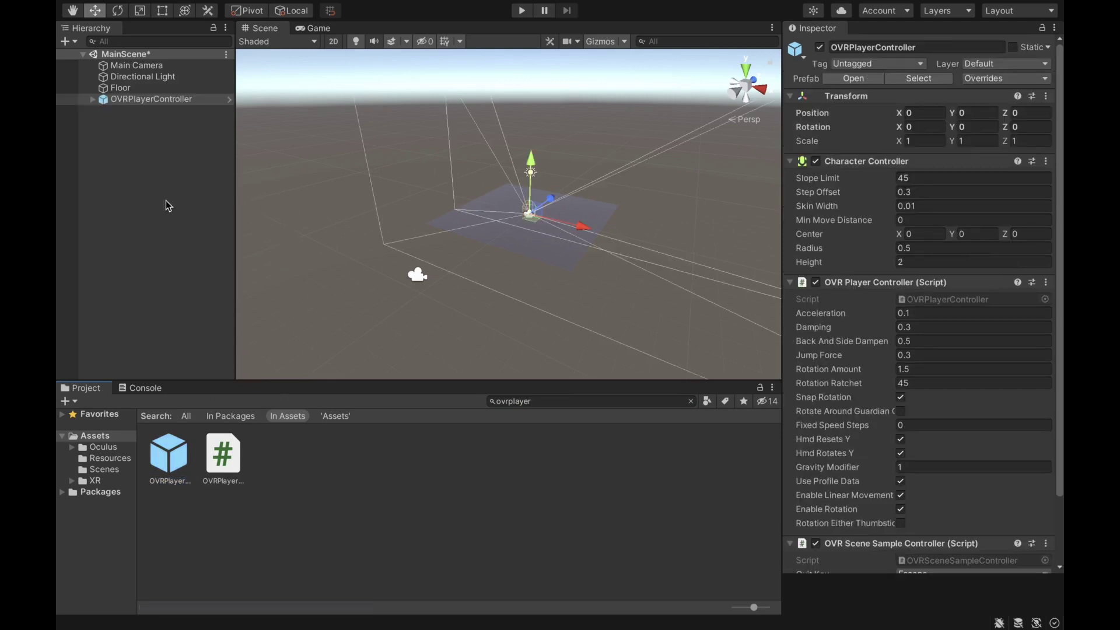
Set the OVRPlayerController's Y position to 1 and enable its Rotate Around Guardian option
alt+drag(462, 239, 568, 236)
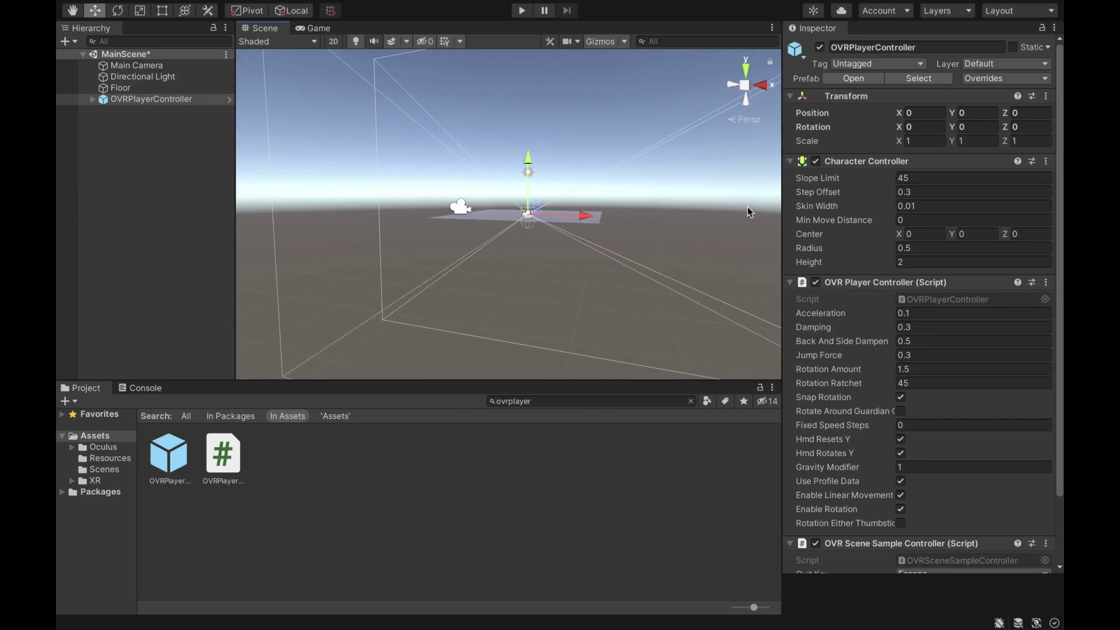
click(976, 114)
text(1)
alt+drag(648, 290, 701, 354)
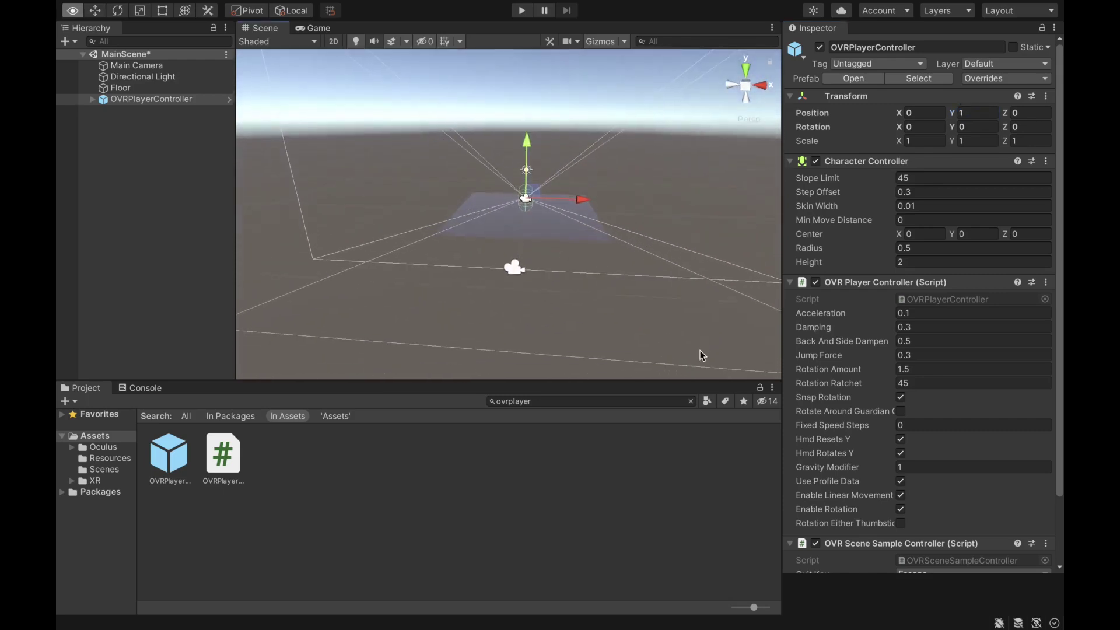
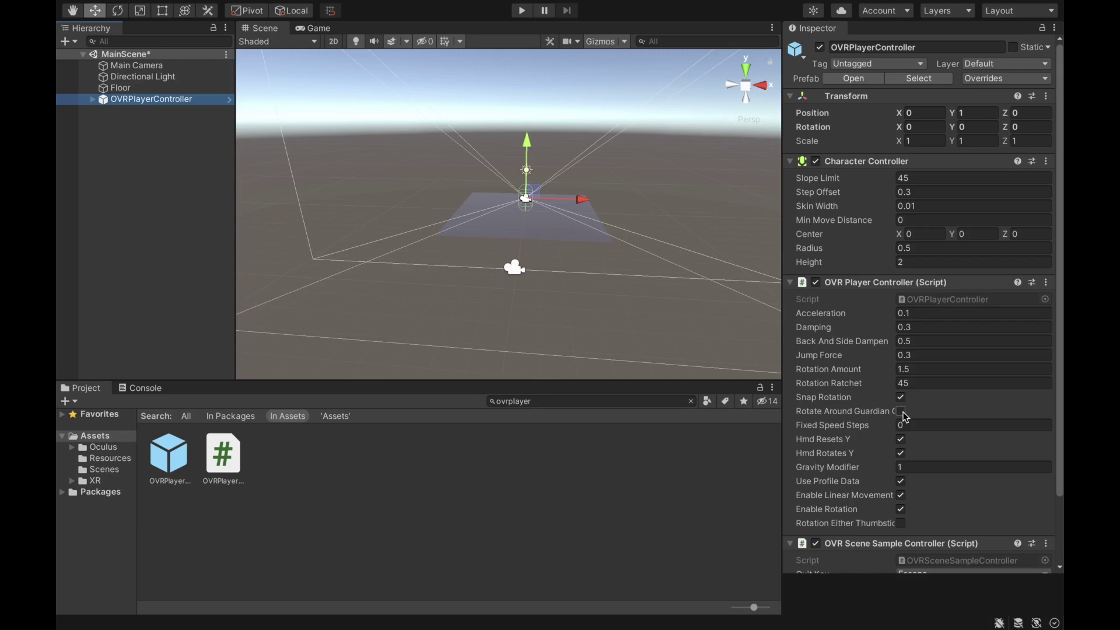
click(901, 411)
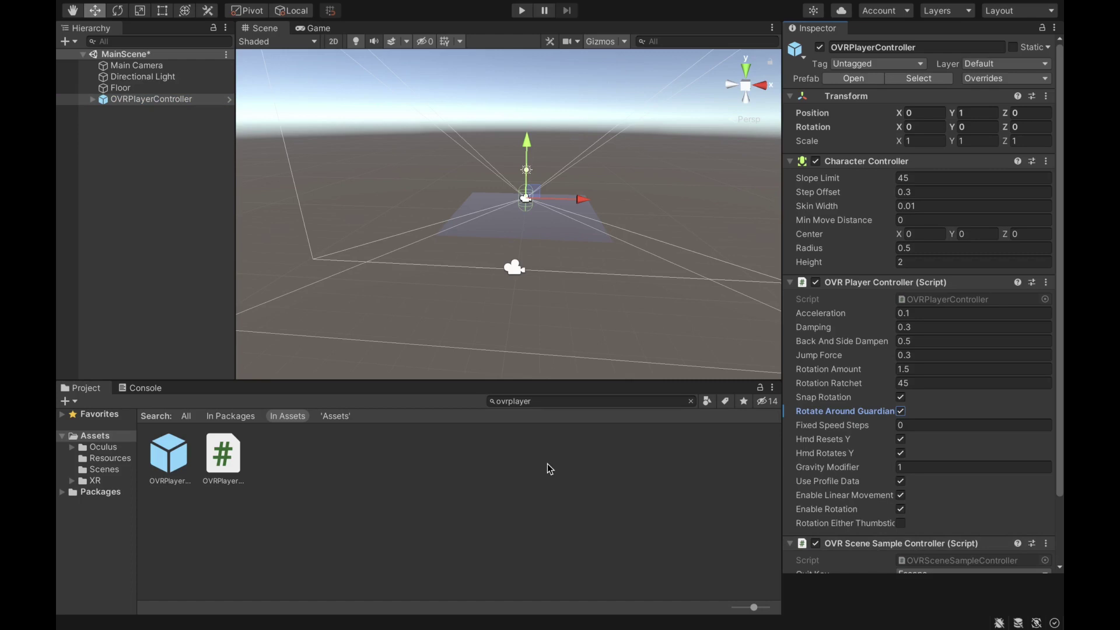
Search the project assets for "customhand" and inspect the CustomHandLeft and CustomHandRight prefabs
click(519, 402)
text(customhand)
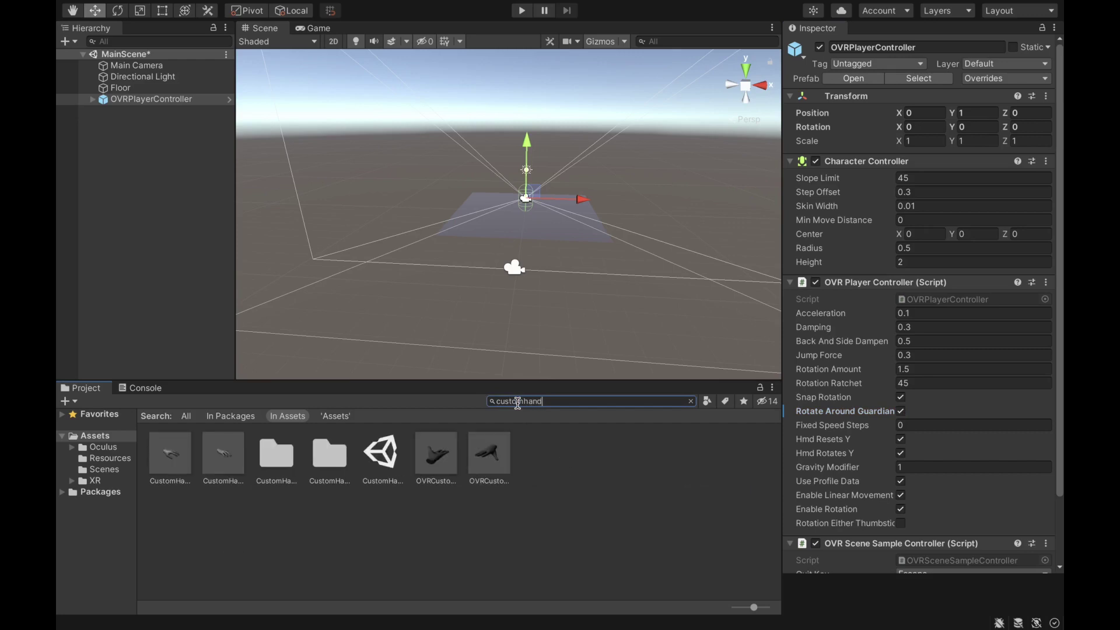
click(176, 459)
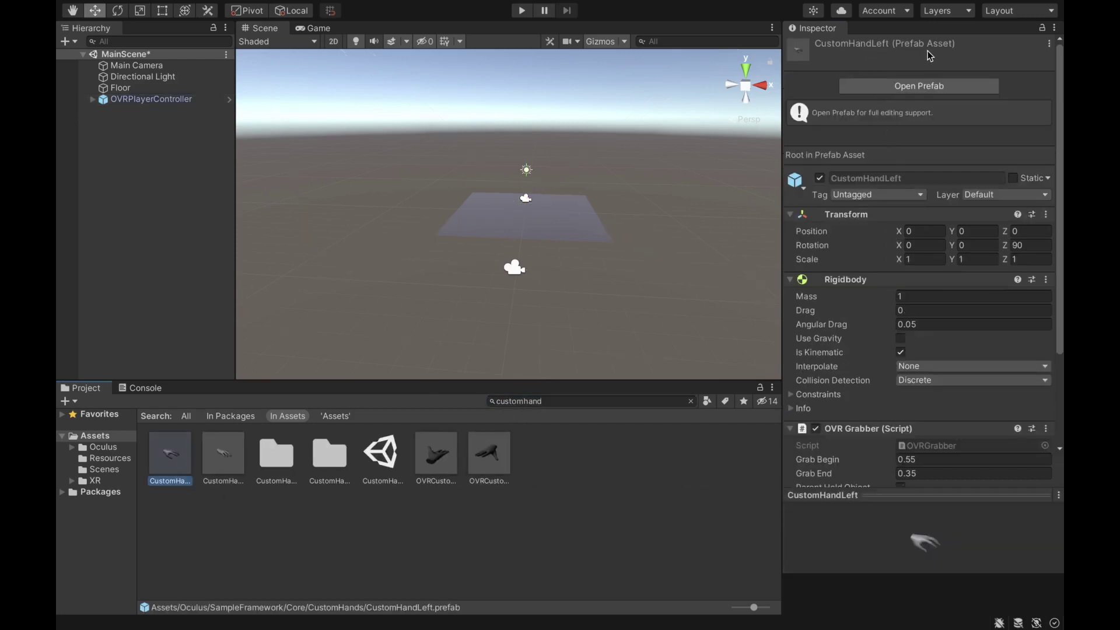
click(227, 458)
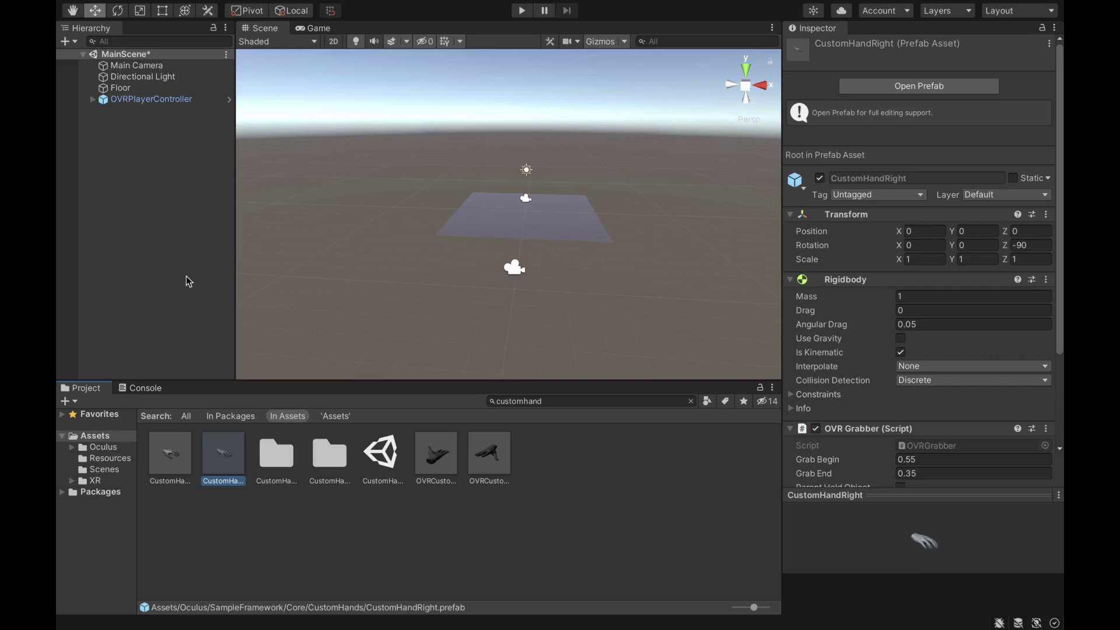
Expand the OVRPlayerController hierarchy through OVRCameraRig and TrackingSpace down to the children of LeftHandAnchor and RightHandAnchor
click(92, 100)
click(92, 101)
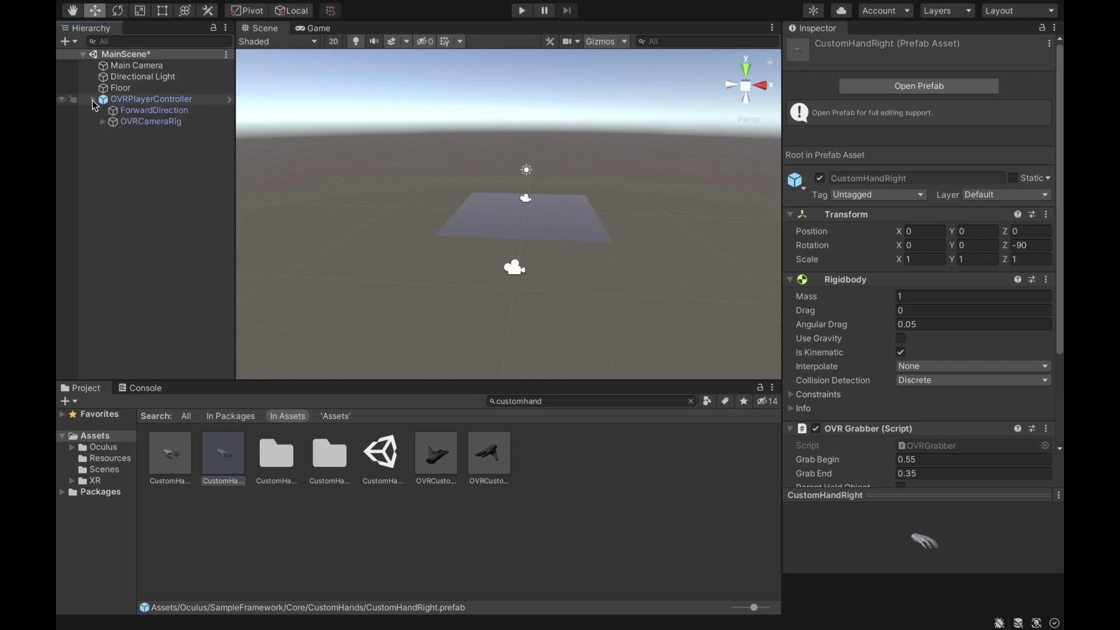
click(129, 100)
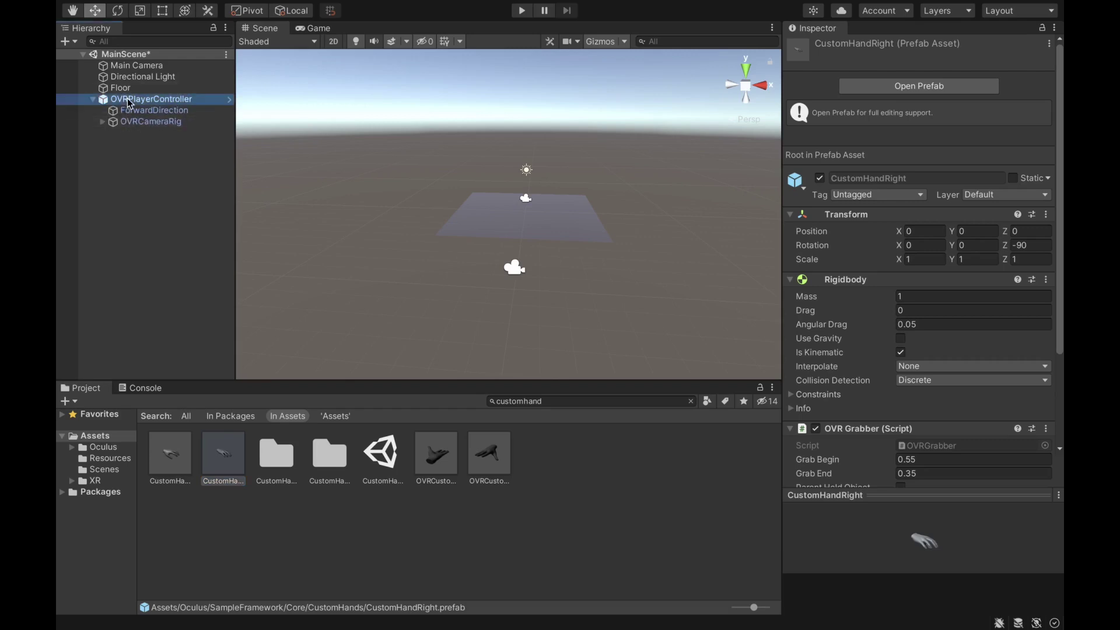
click(102, 121)
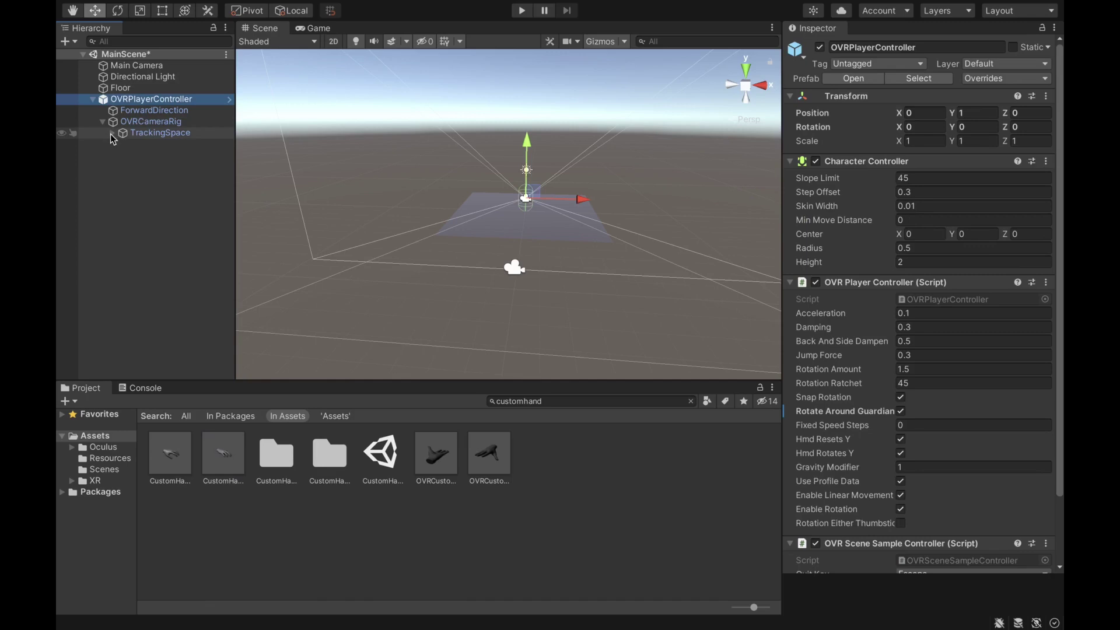
click(112, 134)
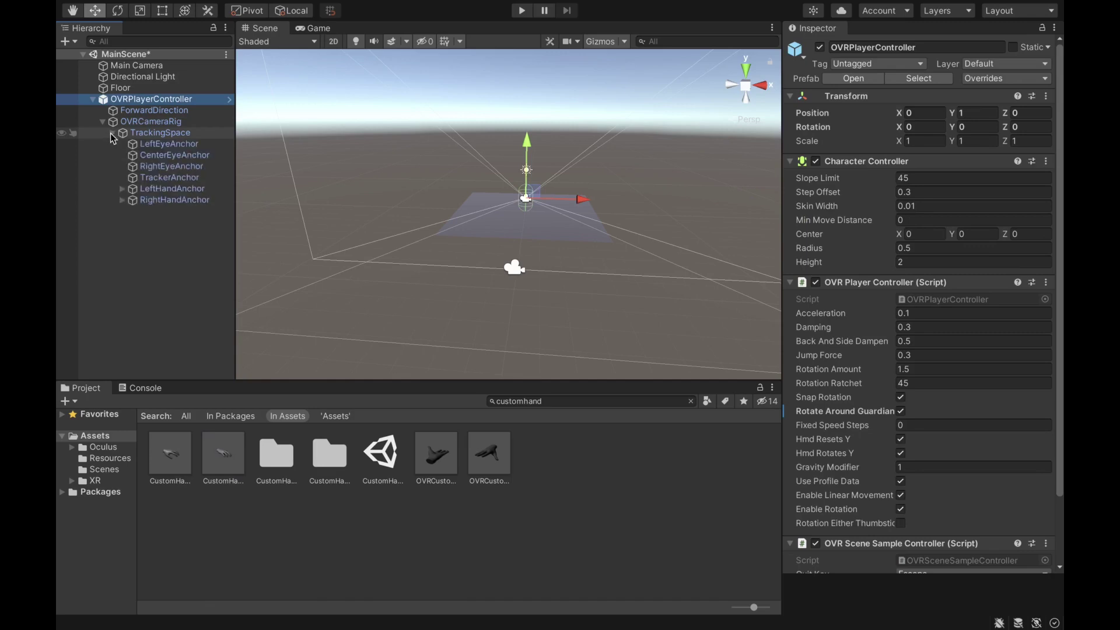
click(121, 189)
click(121, 211)
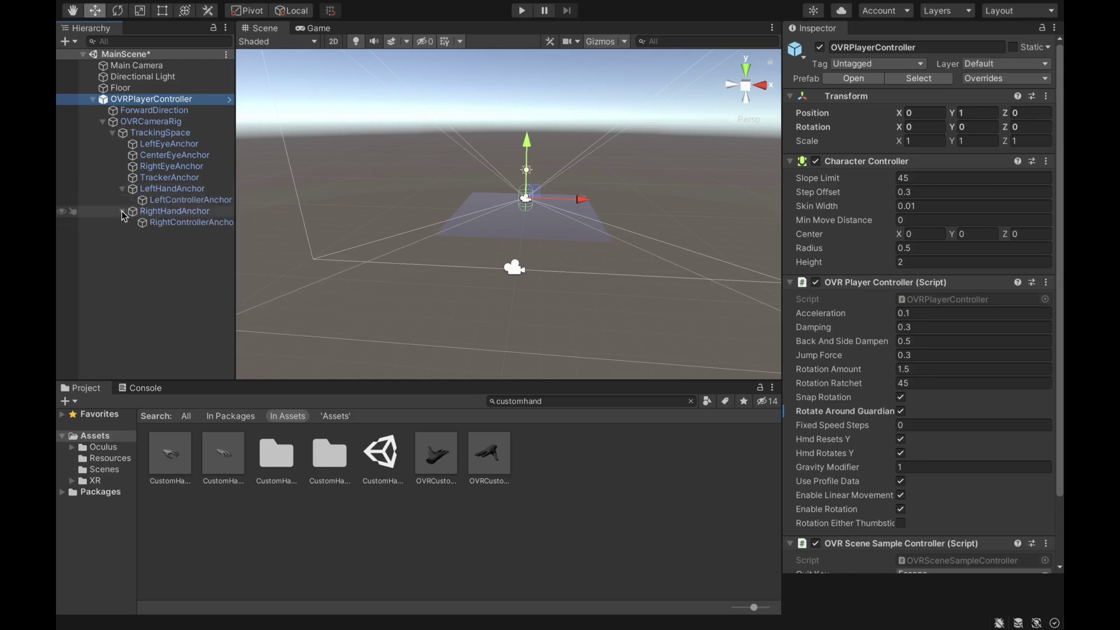
click(167, 189)
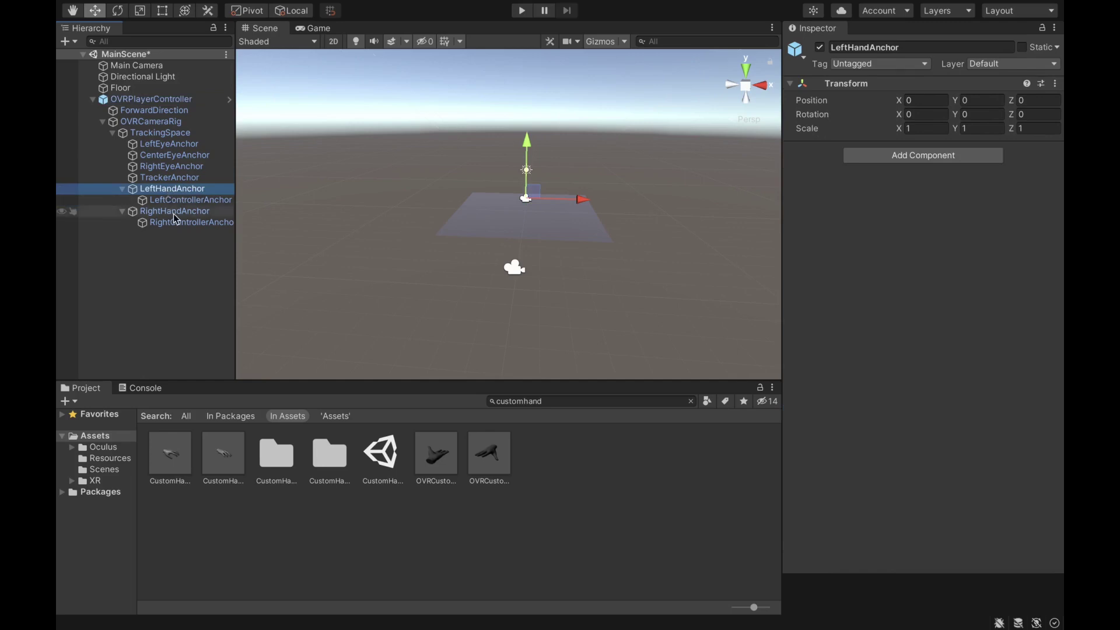
Add the CustomHandRight prefab as a child of RightHandAnchor and the CustomHandLeft prefab as a child of LeftHandAnchor
click(214, 458)
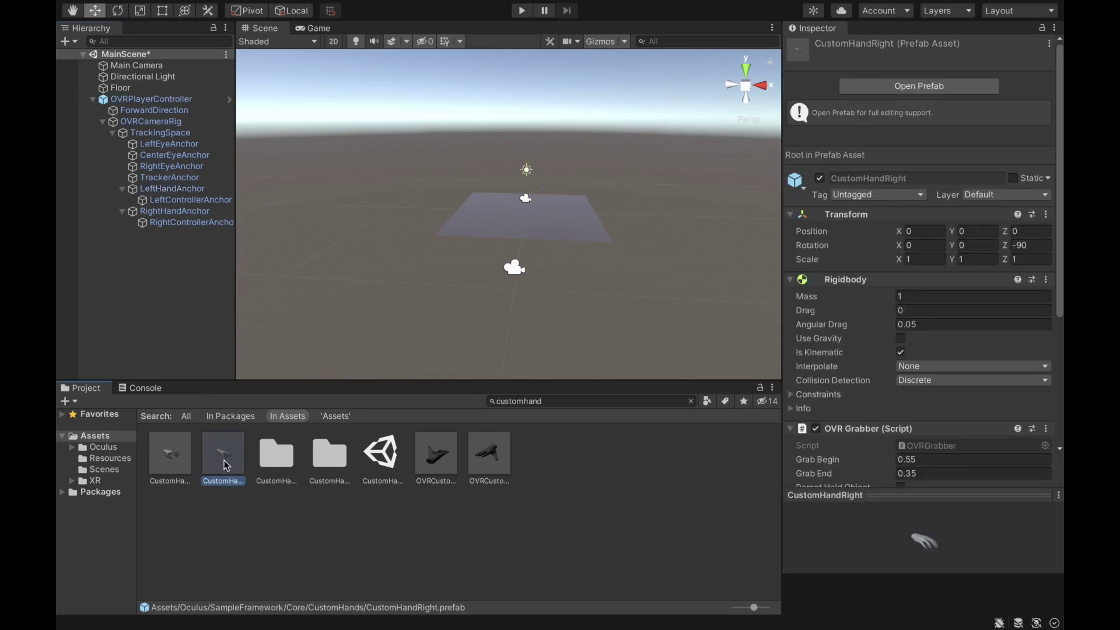
drag(224, 460, 184, 211)
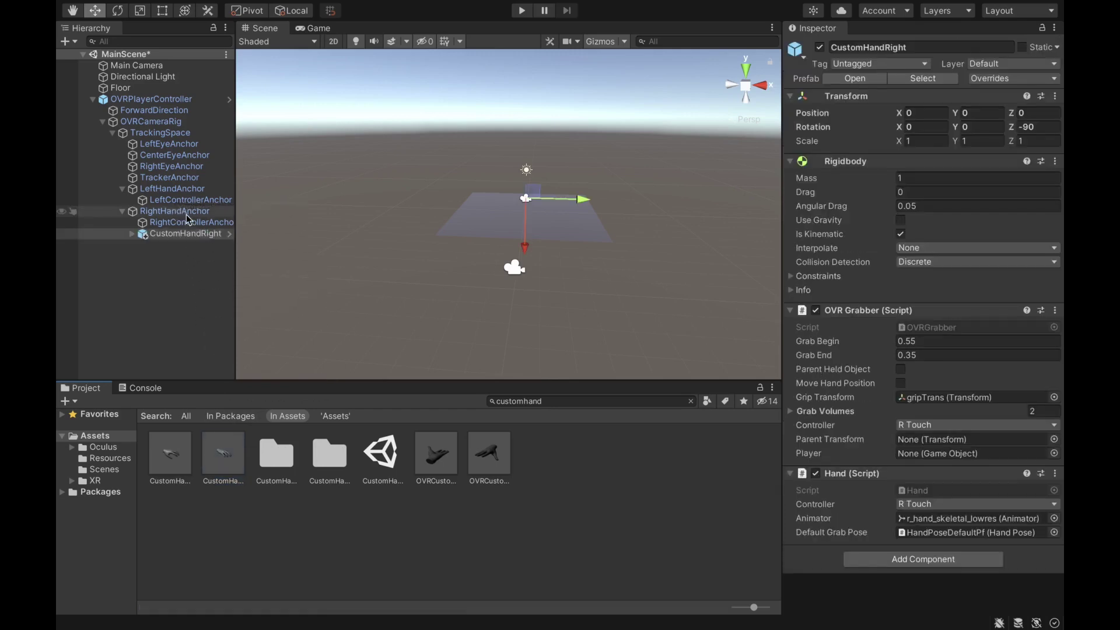
click(122, 211)
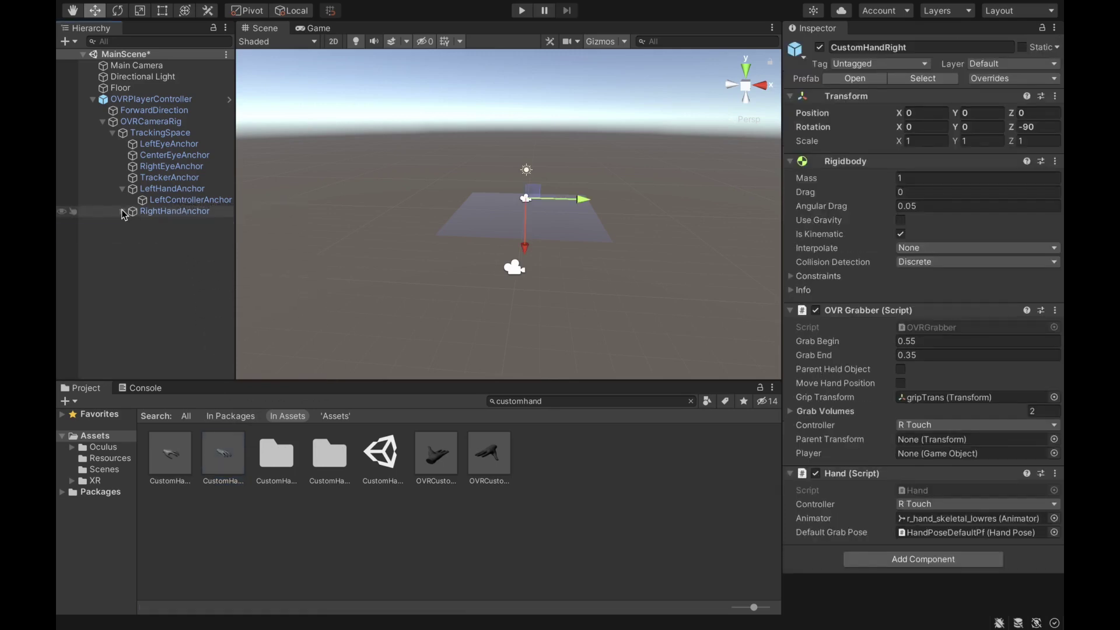
click(122, 212)
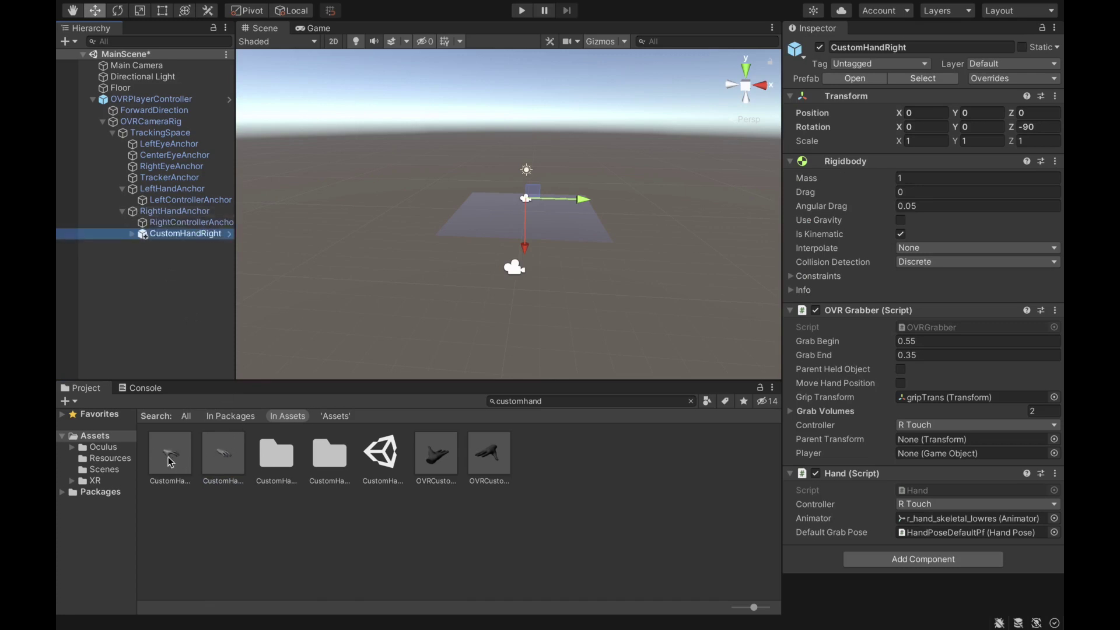
drag(168, 457, 155, 190)
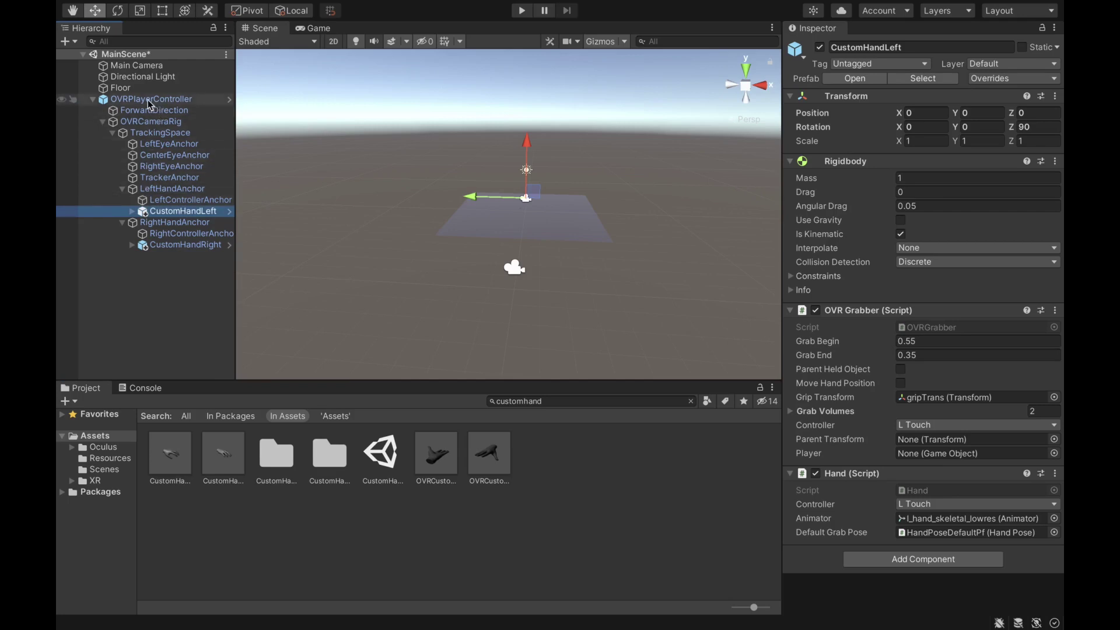
Assign the scene's OVRPlayerController as the OVR Grabber's Player on both CustomHandLeft and CustomHandRight
click(184, 202)
click(182, 211)
drag(140, 100, 944, 455)
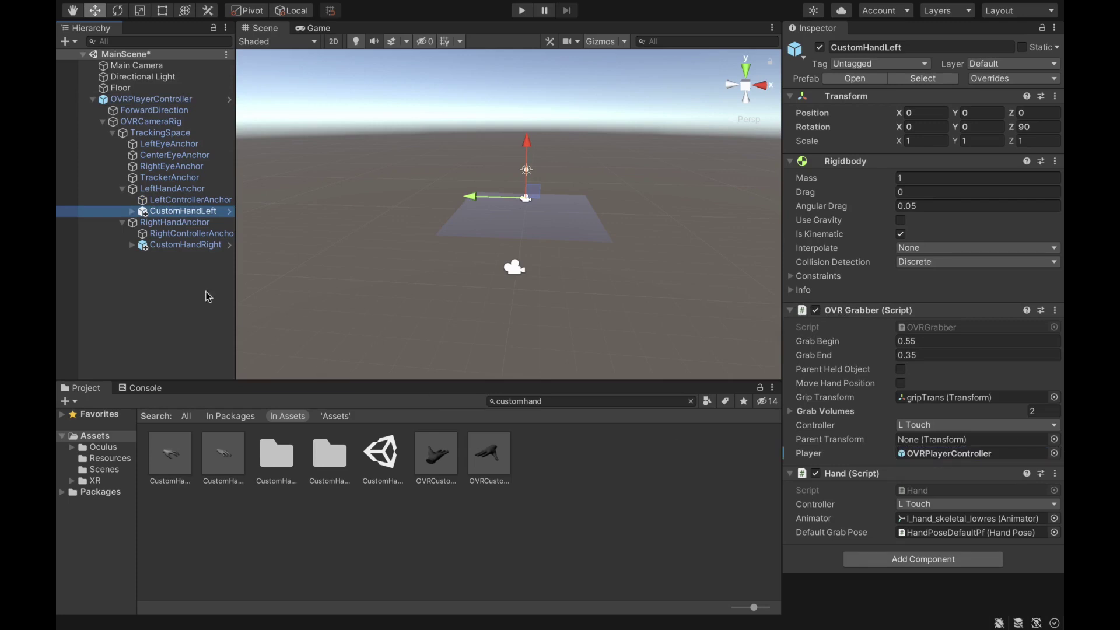
click(169, 245)
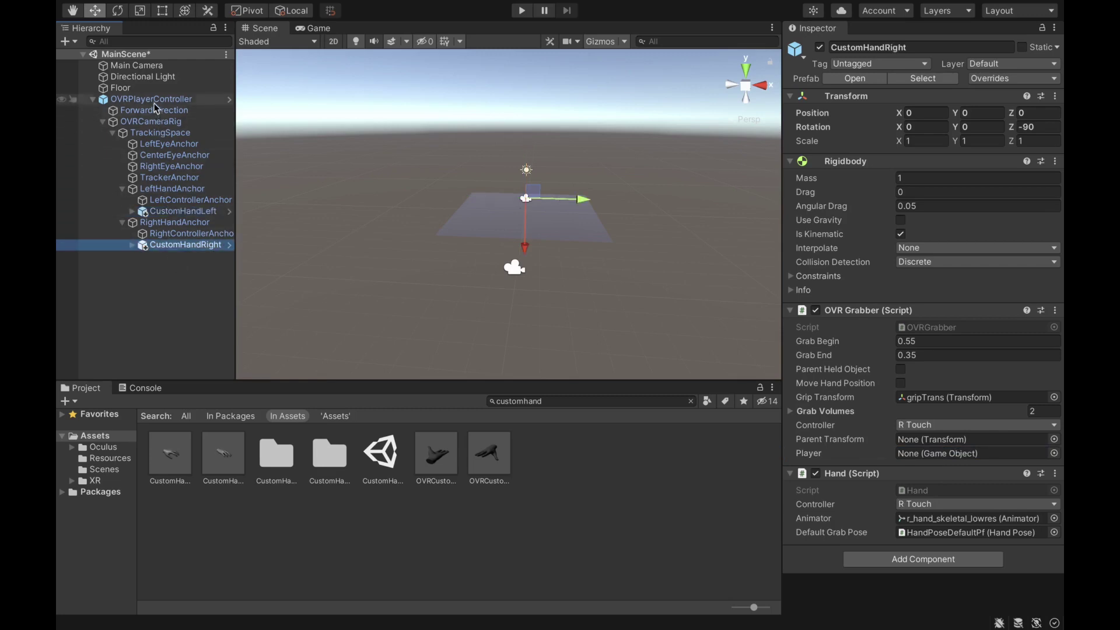
drag(156, 108, 911, 458)
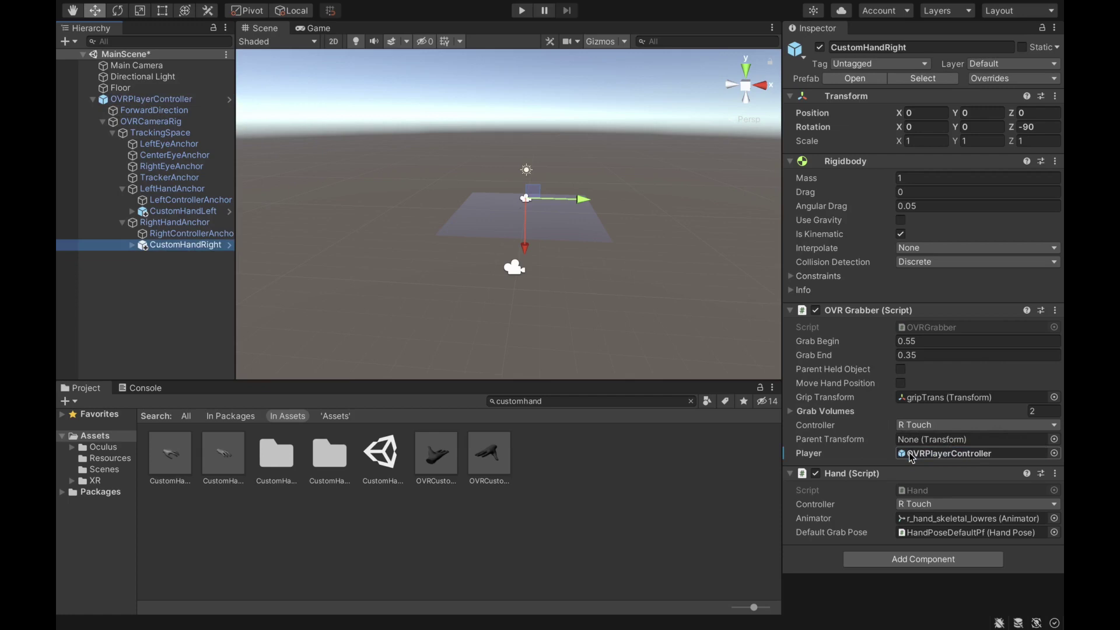
Set the OVRCameraRig's Tracking Origin Type to Floor Level, then collapse the player hierarchy and select OVRPlayerController
click(122, 222)
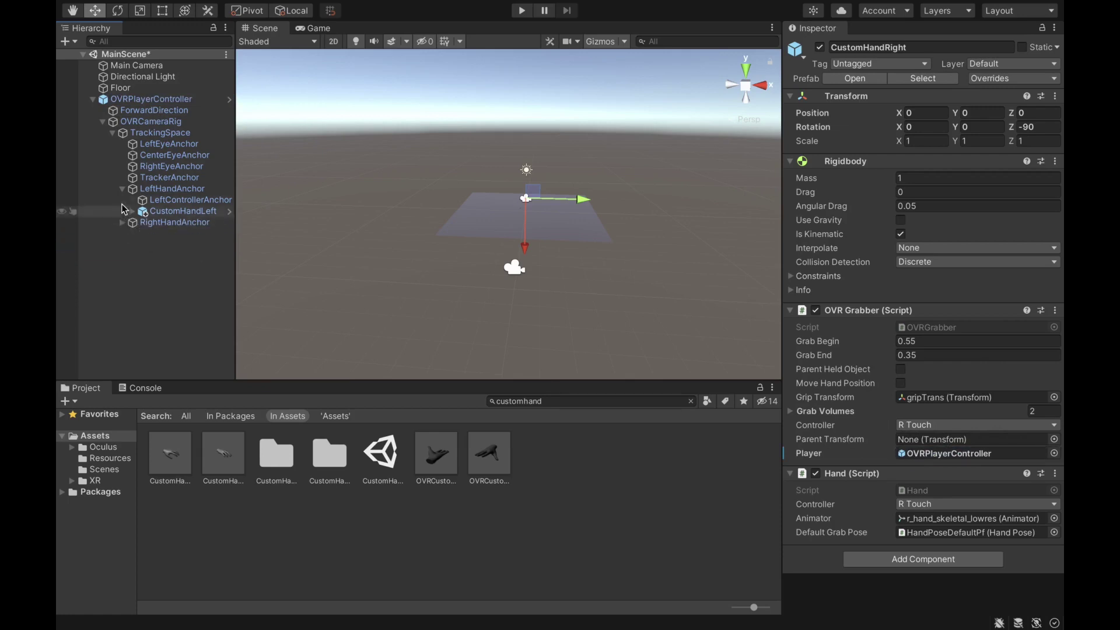
click(122, 189)
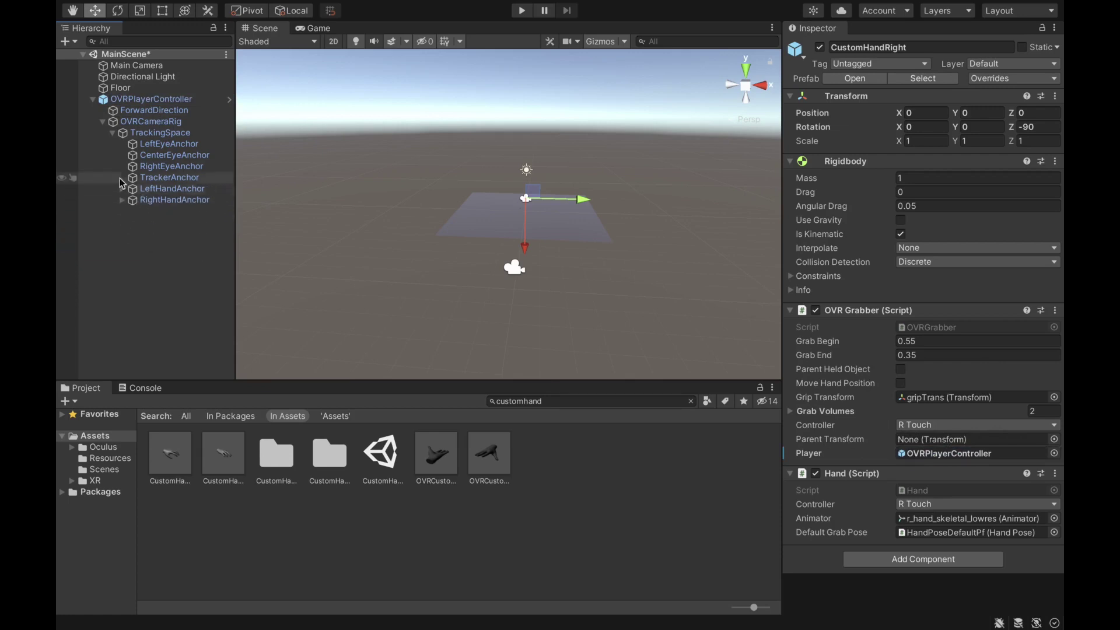
click(114, 134)
click(103, 121)
click(143, 122)
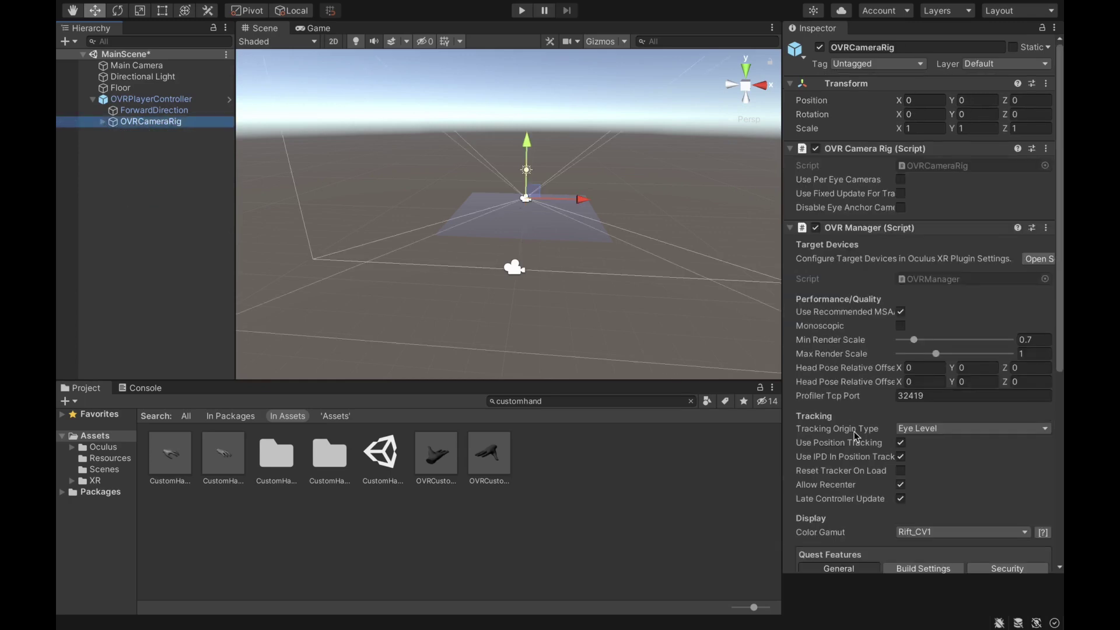
click(953, 428)
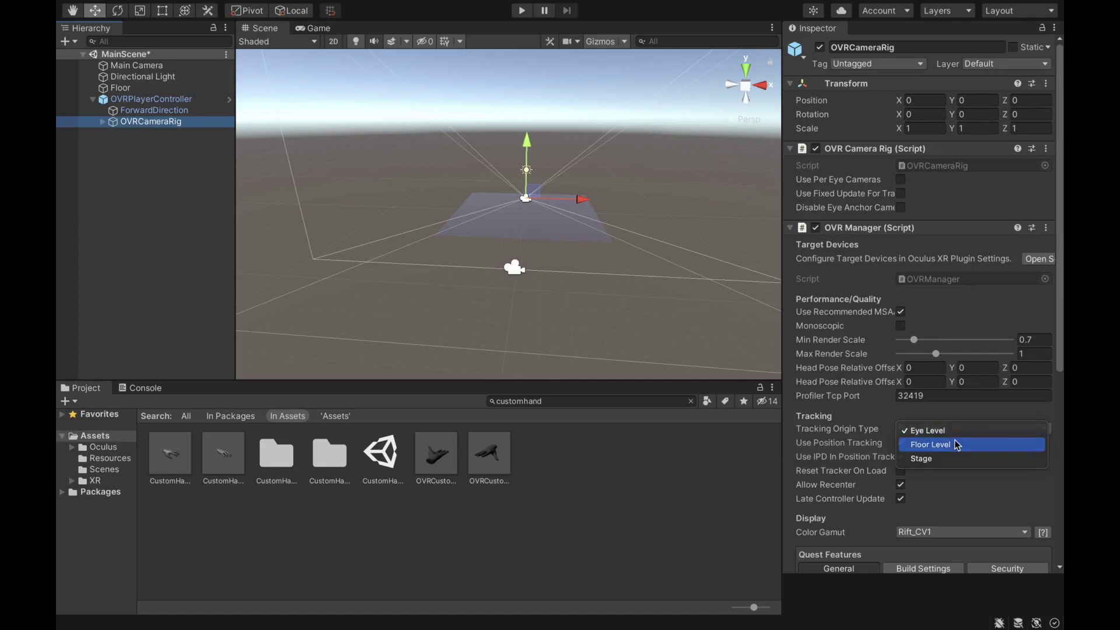
click(933, 444)
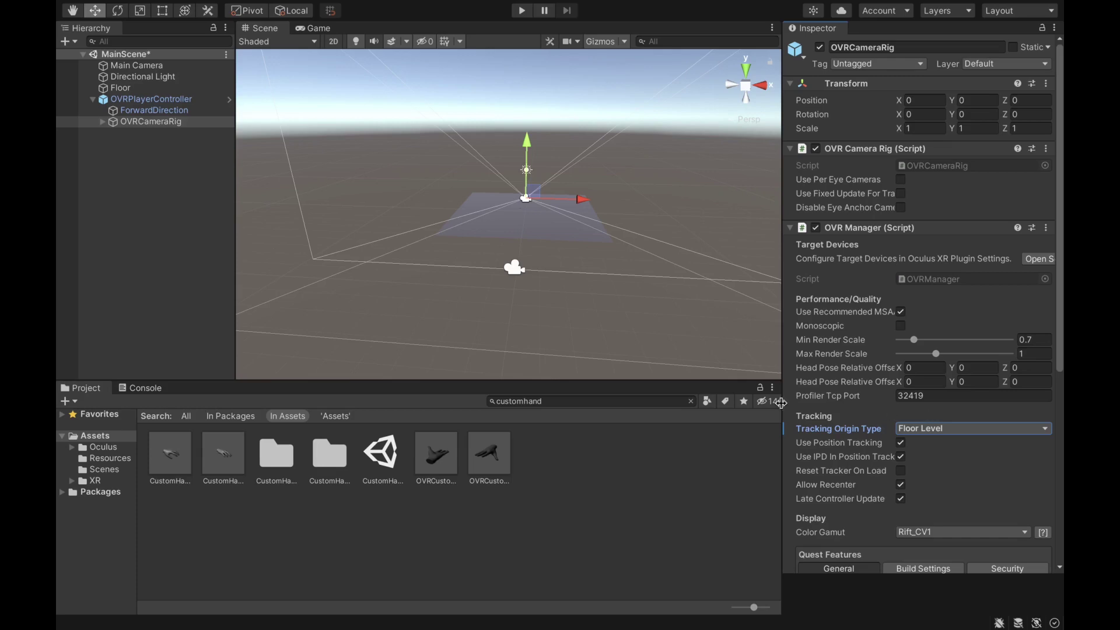
click(92, 99)
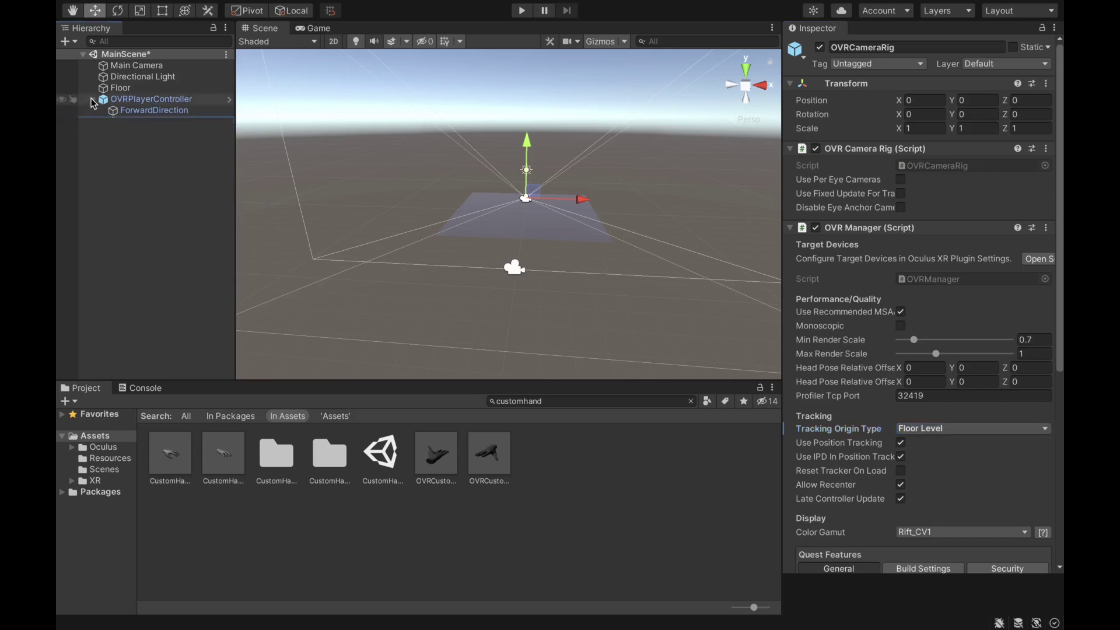
click(145, 100)
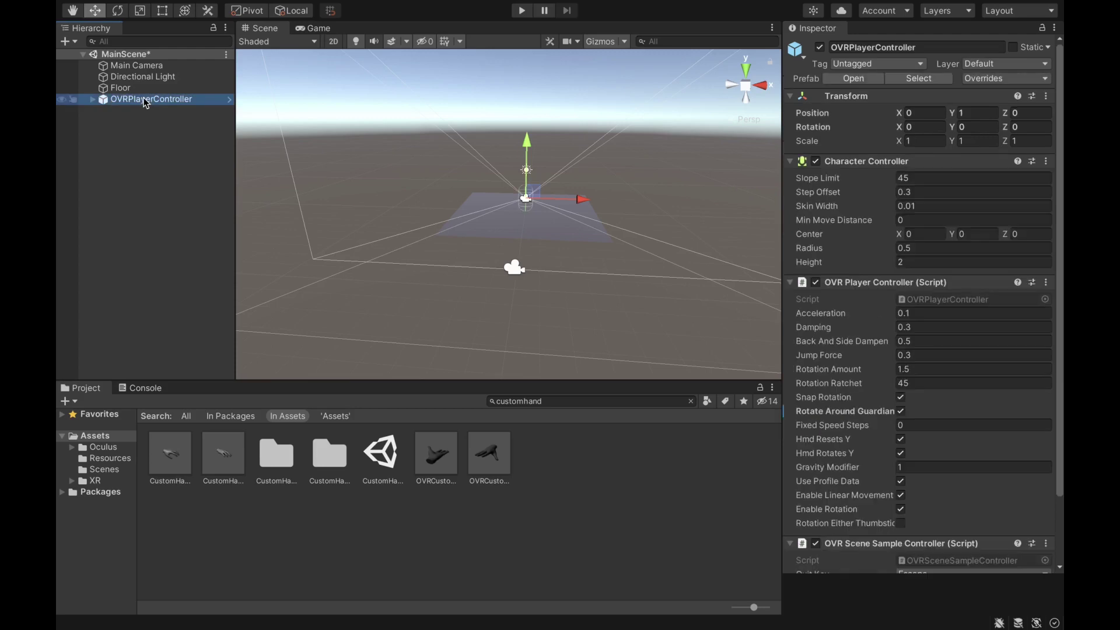